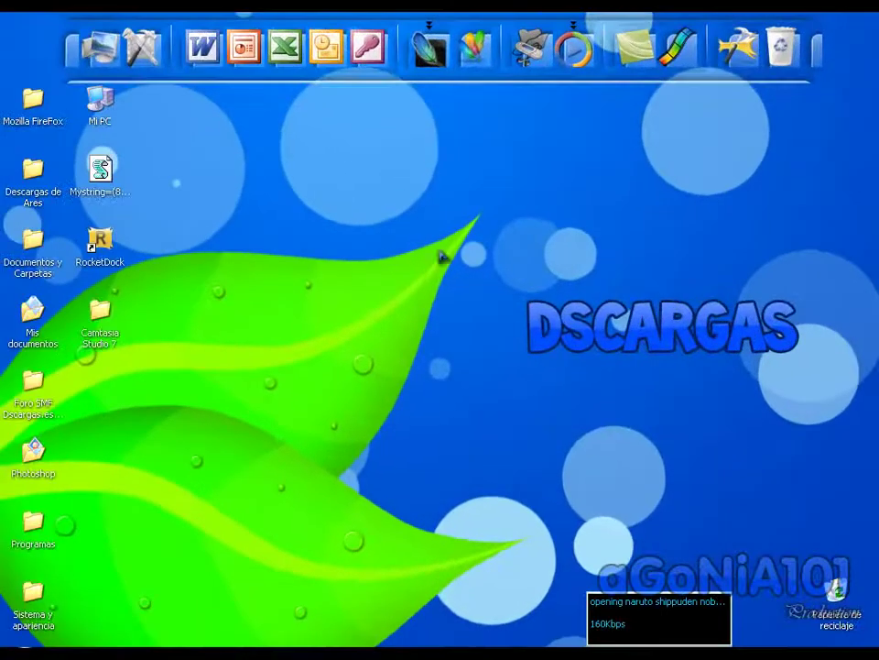
Launch Photoshop CS5 from RocketDock so Esfera Base.psd opens
{"action": "left_click", "coordinate": [428, 128]}
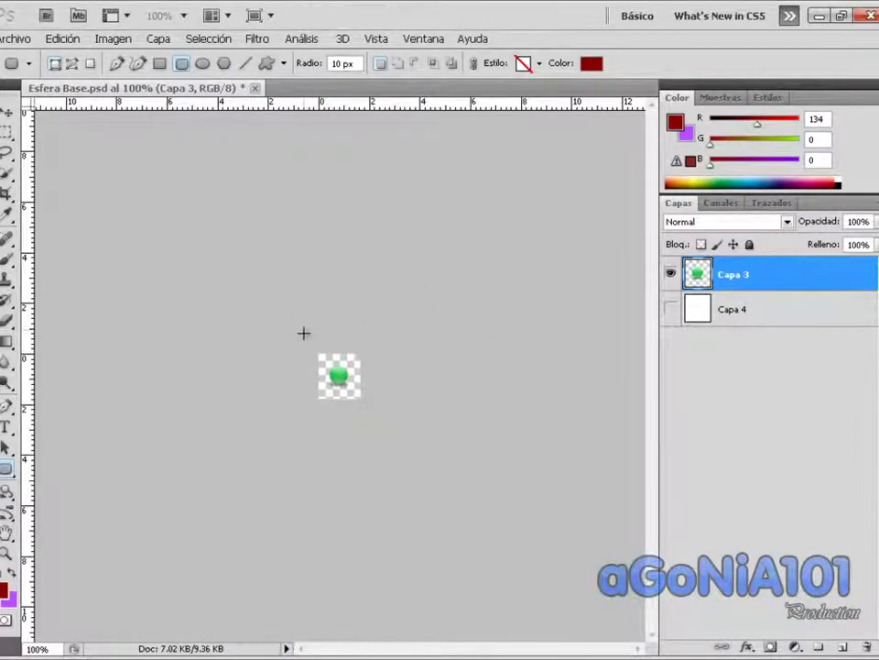
Create a transparent 150 × 60 px, 72 ppi document named 'Tutorial - Crear Barra/Boton para rango de foro'
{"action": "left_click", "coordinate": [11, 40]}
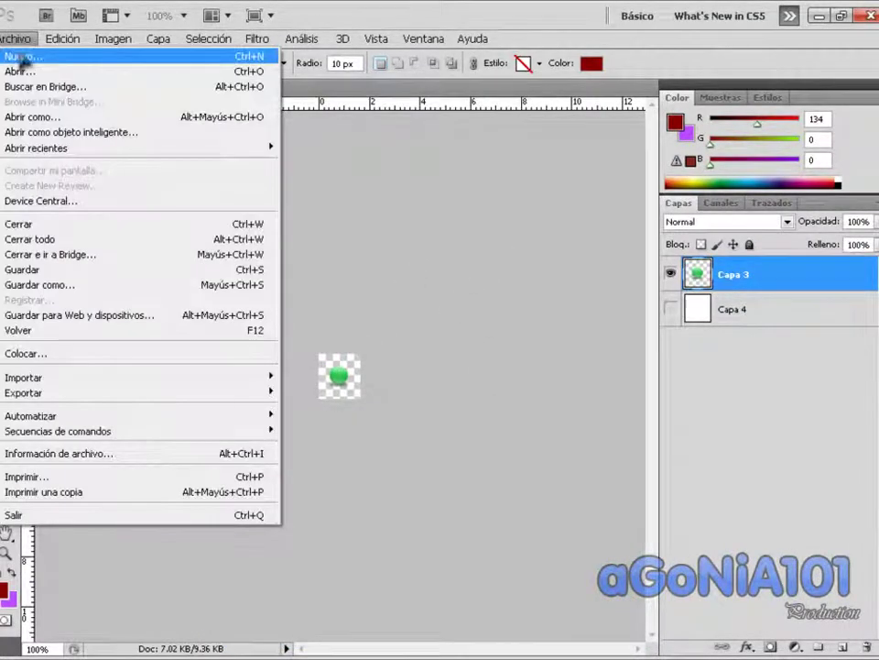
{"action": "key", "text": "ctrl+n"}
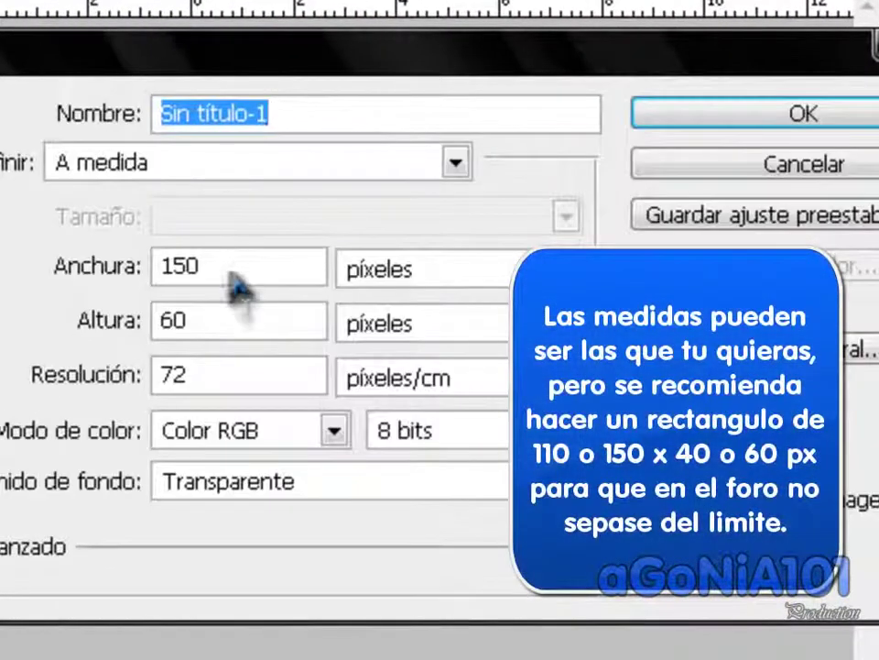
{"action": "left_click_drag", "start_coordinate": [231, 275], "coordinate": [136, 290]}
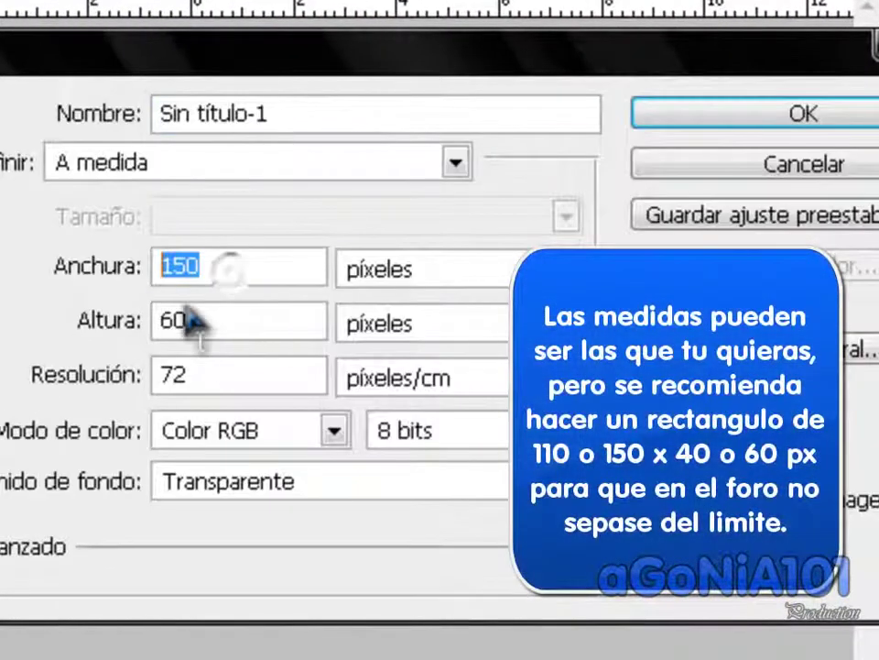
{"action": "left_click_drag", "start_coordinate": [209, 335], "coordinate": [119, 334]}
{"action": "left_click", "coordinate": [240, 503]}
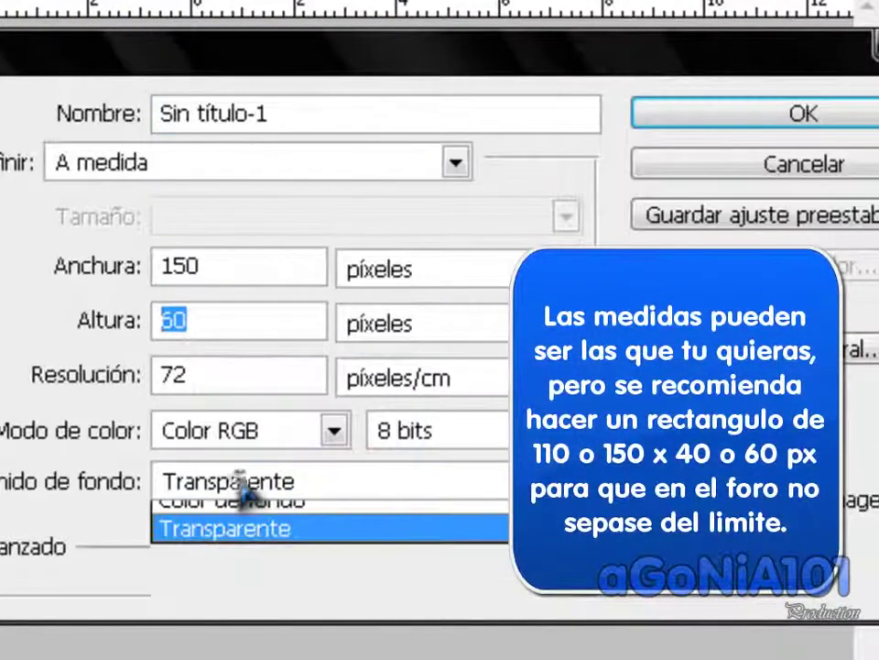
{"action": "left_click", "coordinate": [236, 575]}
{"action": "left_click_drag", "start_coordinate": [204, 385], "coordinate": [166, 371]}
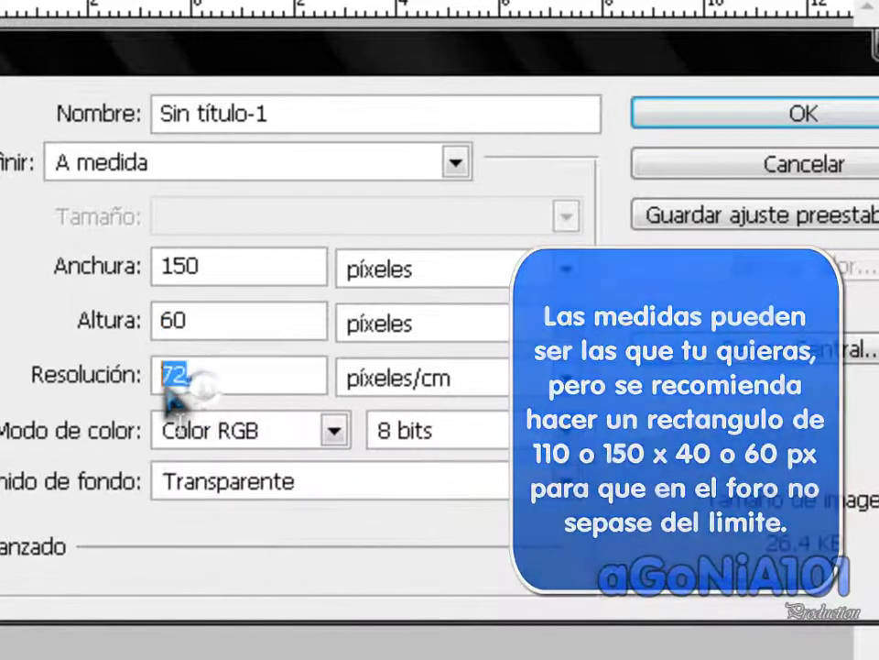
{"action": "left_click_drag", "start_coordinate": [277, 114], "coordinate": [58, 119]}
{"action": "type", "text": "Tutorial - Crear Barra/Boton"}
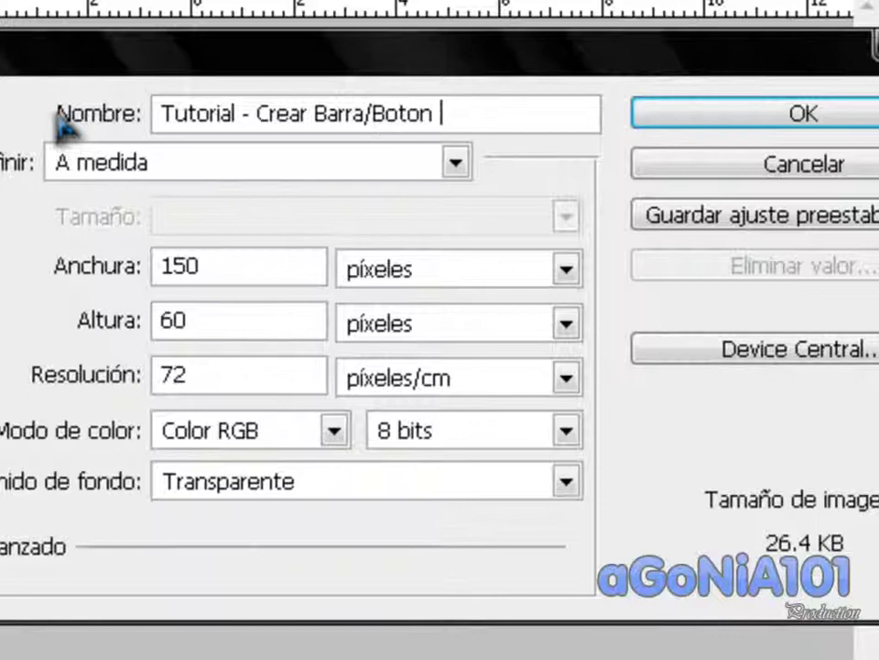
{"action": "type", "text": "para rango de foro"}
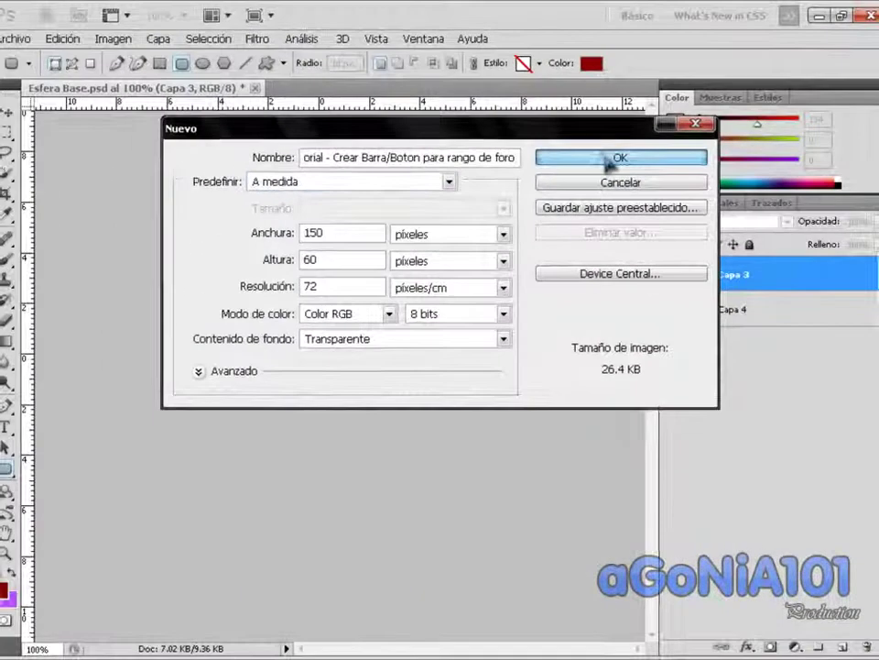
{"action": "left_click", "coordinate": [612, 158]}
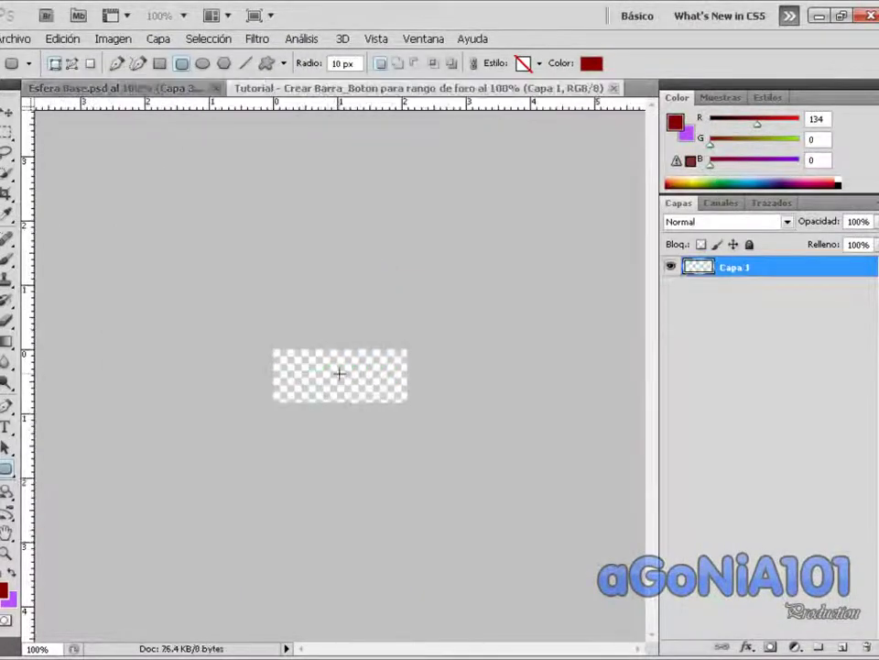
Fit the canvas to the screen and add three horizontal guides plus edge and centre vertical guides
{"action": "left_click", "coordinate": [7, 554]}
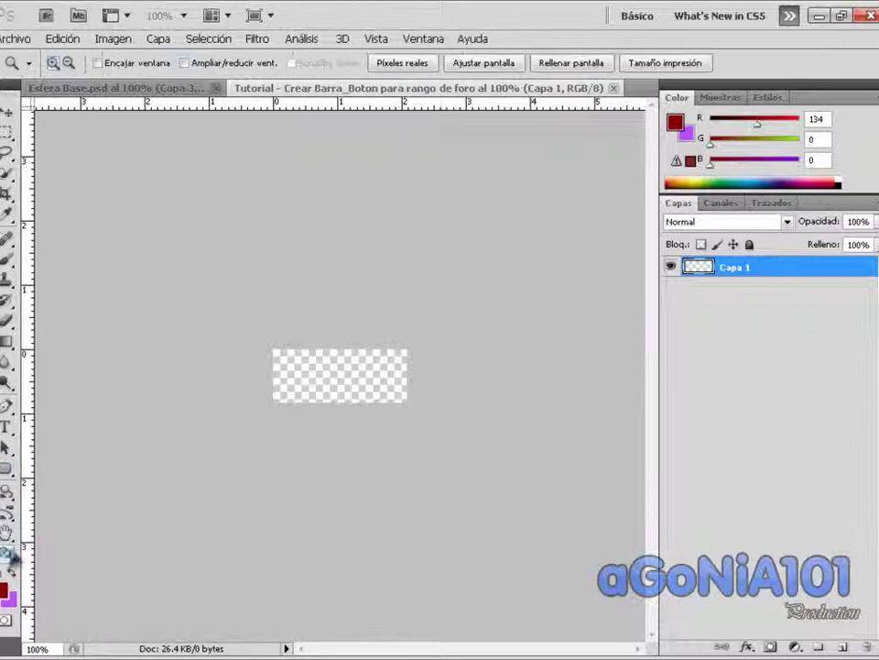
{"action": "left_click", "coordinate": [486, 70]}
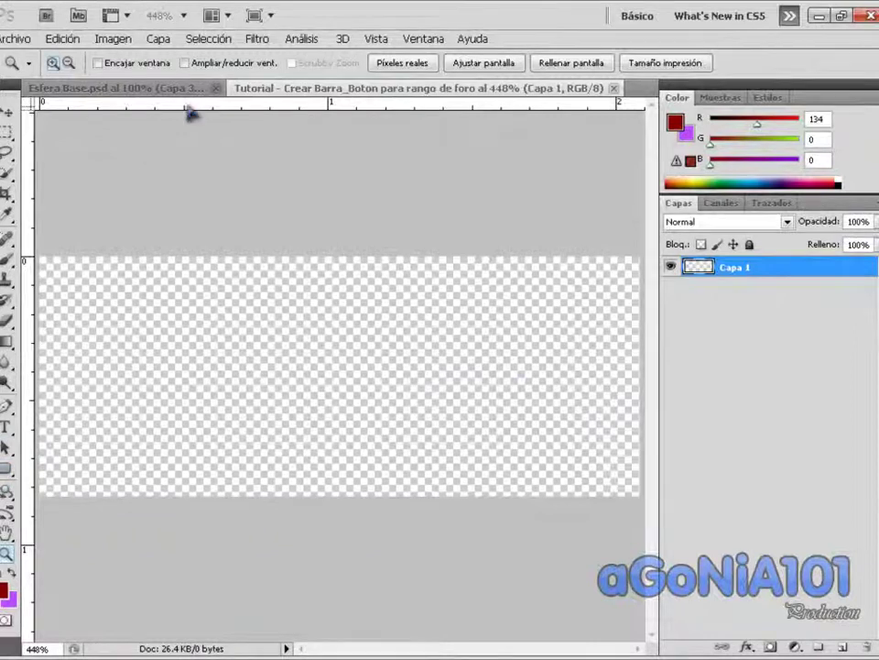
{"action": "left_click_drag", "start_coordinate": [188, 109], "coordinate": [173, 256]}
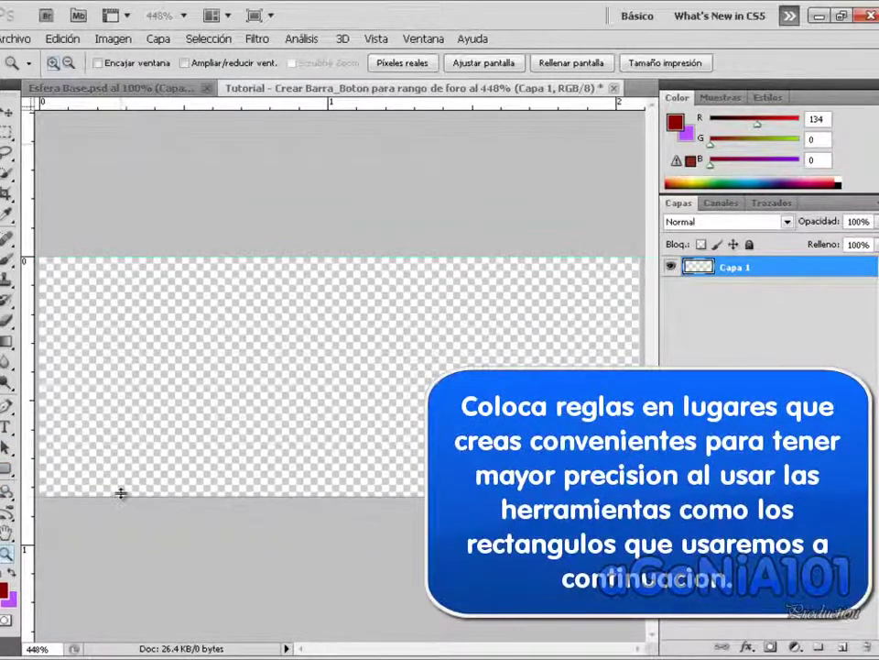
{"action": "left_click_drag", "start_coordinate": [142, 108], "coordinate": [140, 370]}
{"action": "left_click_drag", "start_coordinate": [122, 103], "coordinate": [122, 318]}
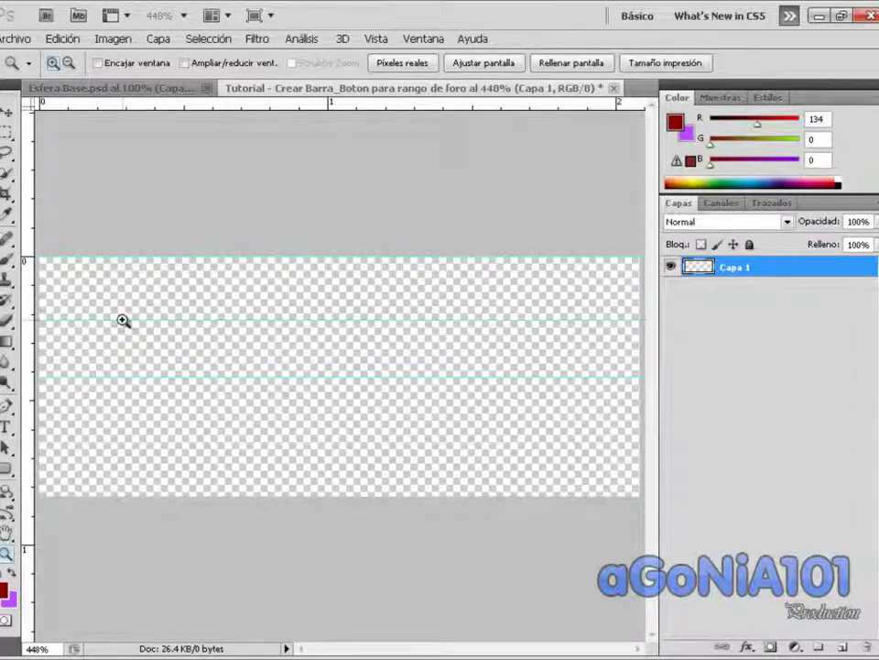
{"action": "left_click_drag", "start_coordinate": [34, 282], "coordinate": [30, 285]}
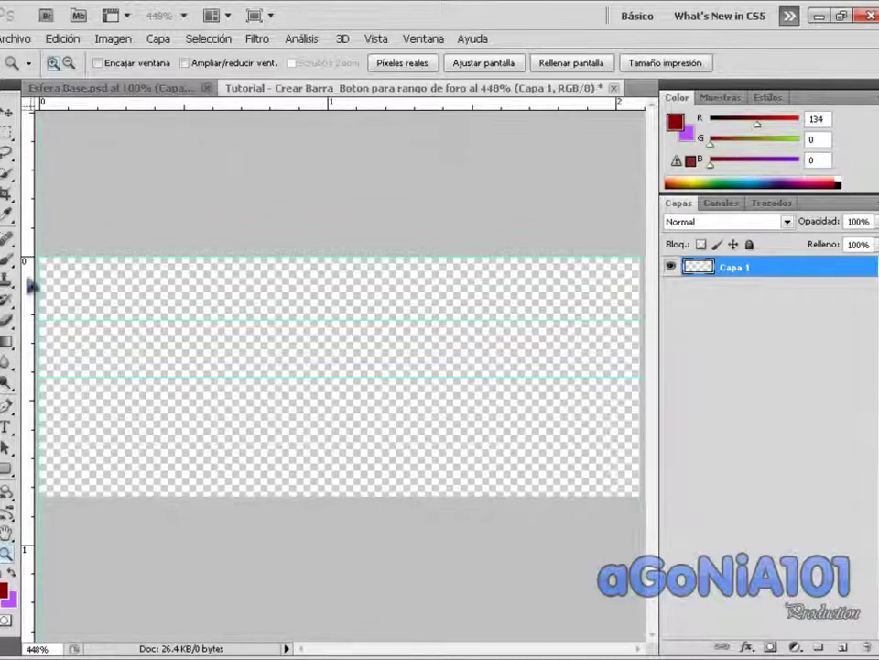
{"action": "left_click_drag", "start_coordinate": [184, 291], "coordinate": [641, 292]}
{"action": "mouse_move", "coordinate": [32, 327]}
{"action": "left_mouse_down"}
{"action": "mouse_move", "coordinate": [352, 319]}
{"action": "mouse_move", "coordinate": [336, 310]}
{"action": "left_mouse_up"}
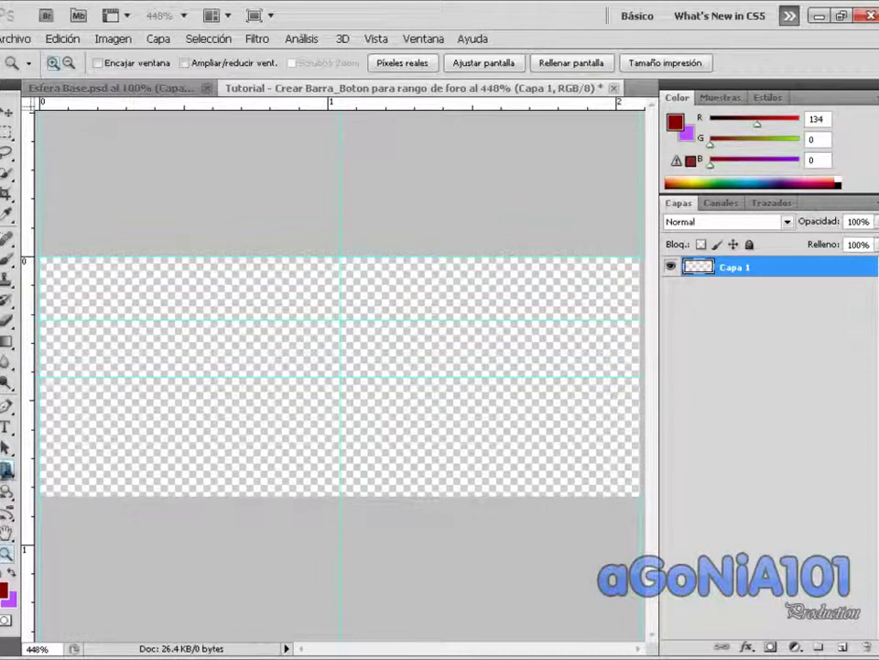
{"action": "key", "text": "u"}
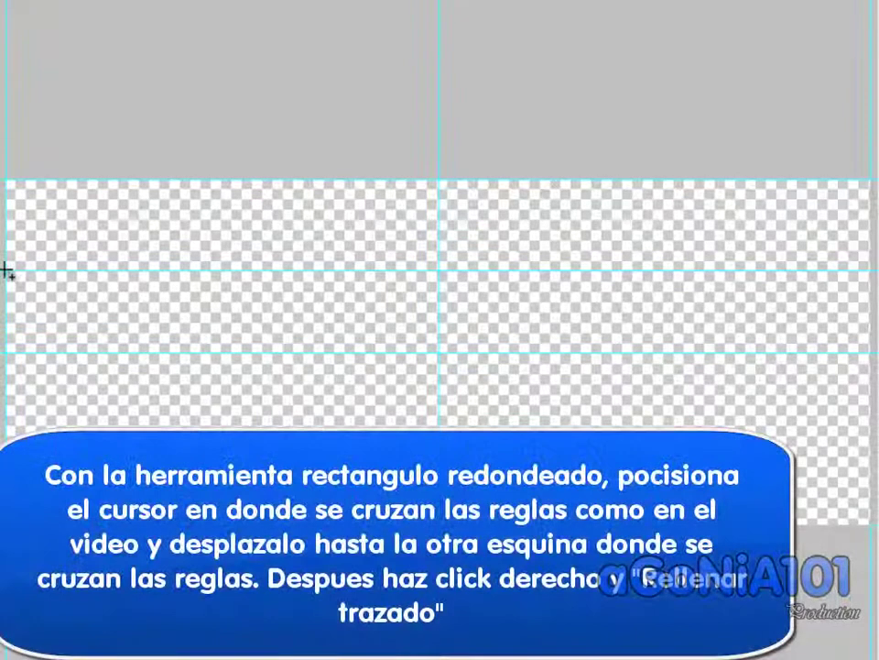
Draw a rounded-rectangle path across the lower canvas, fill it dark red, and delete the path
{"action": "mouse_move", "coordinate": [9, 272]}
{"action": "left_mouse_down"}
{"action": "mouse_move", "coordinate": [730, 440]}
{"action": "mouse_move", "coordinate": [868, 522]}
{"action": "left_mouse_up"}
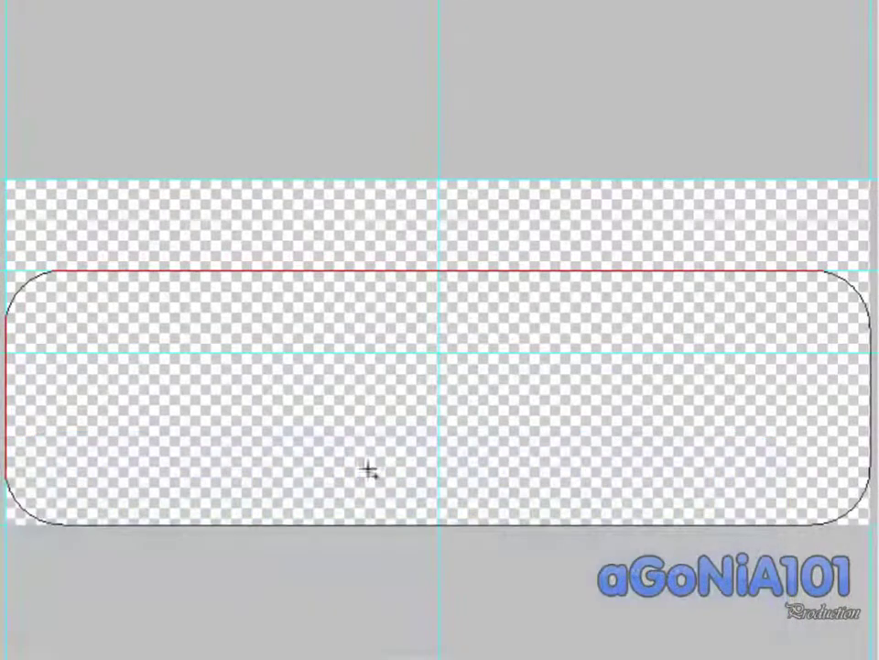
{"action": "right_click", "coordinate": [315, 407]}
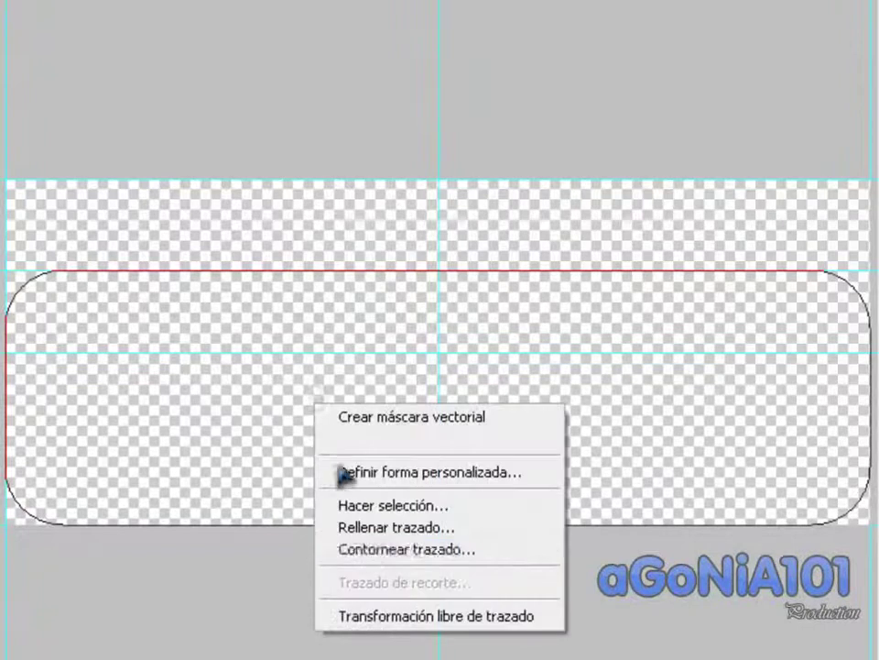
{"action": "left_click", "coordinate": [375, 527]}
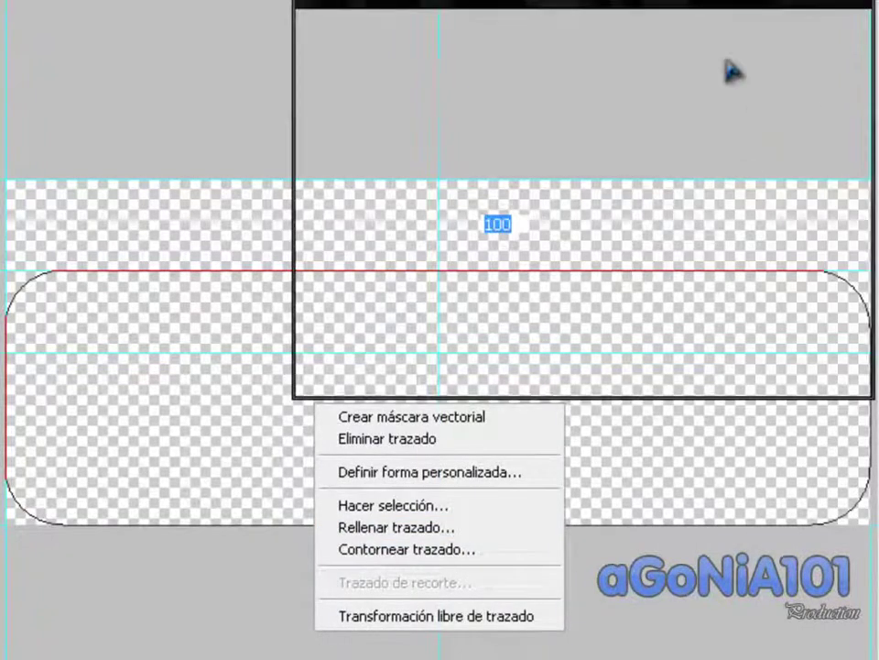
{"action": "left_click", "coordinate": [774, 53]}
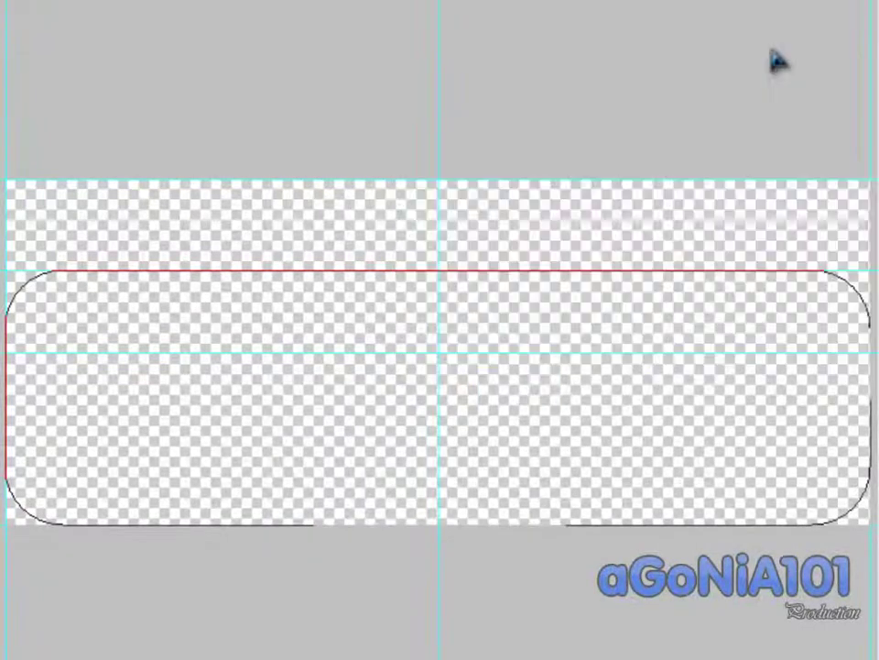
{"action": "right_click", "coordinate": [346, 295]}
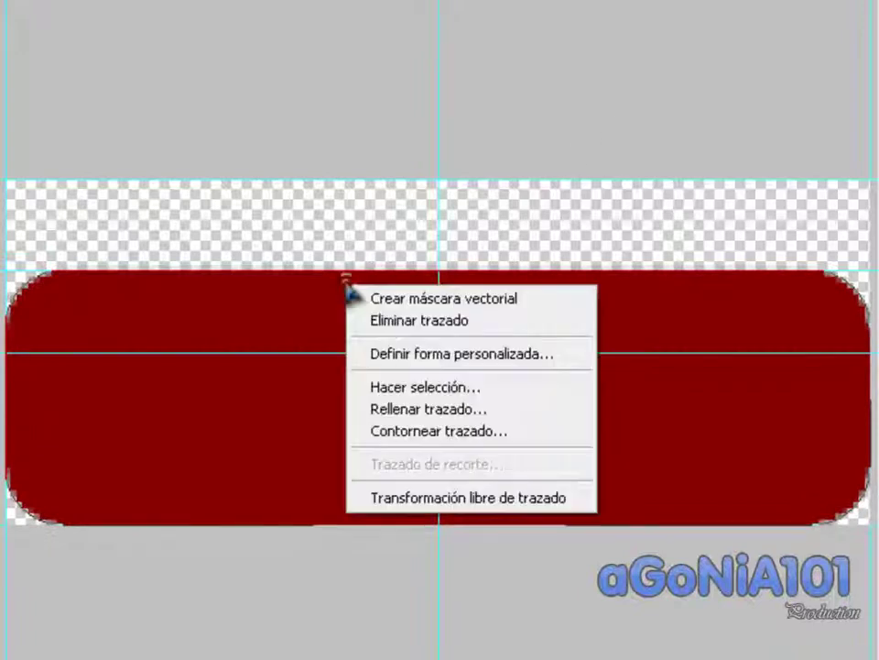
{"action": "left_click", "coordinate": [381, 319]}
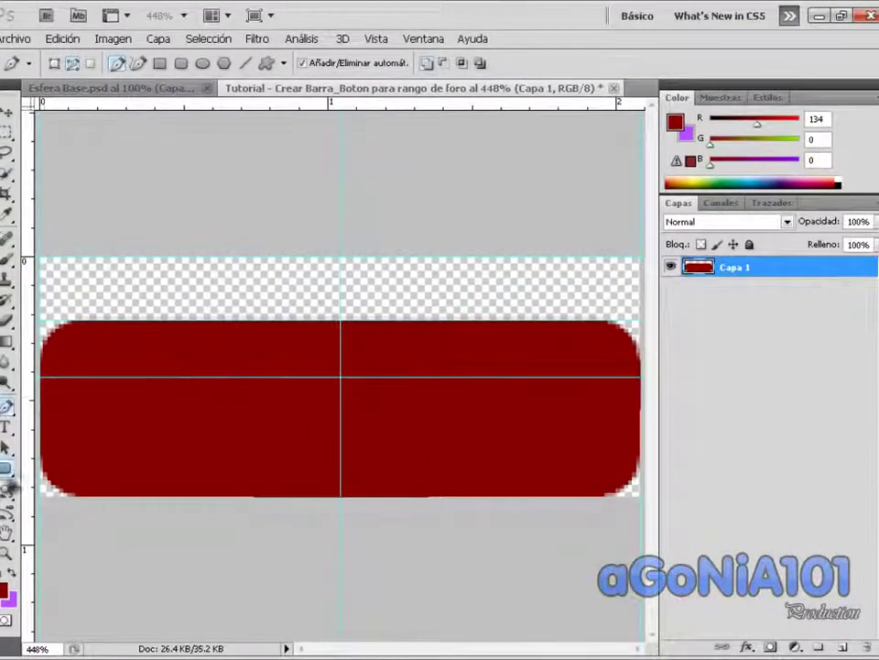
{"action": "left_click", "coordinate": [6, 469]}
{"action": "left_click", "coordinate": [59, 477]}
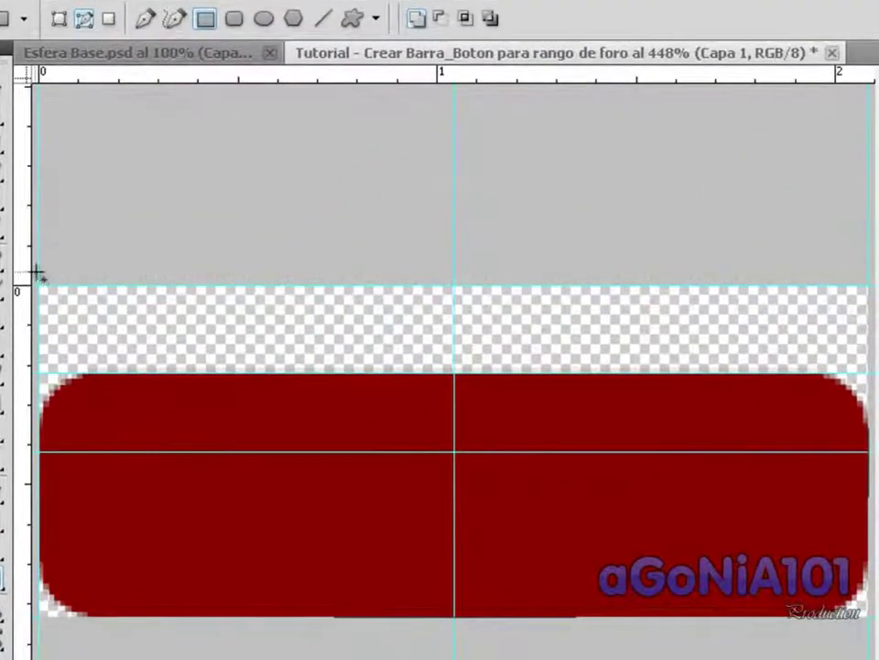
Outline a rectangular path over the upper canvas into the bar's top half and start filling it
{"action": "mouse_move", "coordinate": [38, 273]}
{"action": "left_mouse_down"}
{"action": "mouse_move", "coordinate": [875, 485]}
{"action": "mouse_move", "coordinate": [875, 499]}
{"action": "left_mouse_up"}
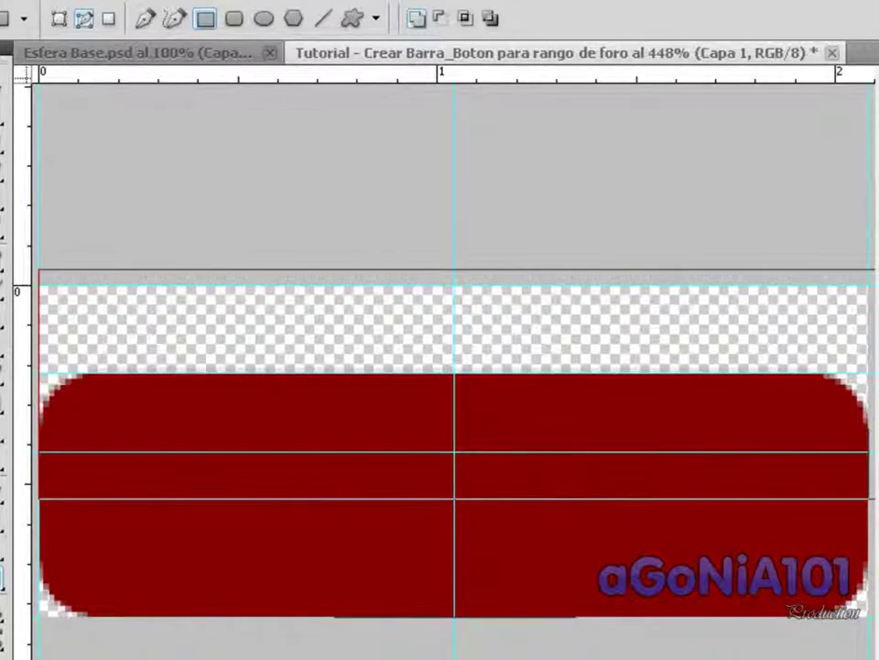
{"action": "key", "text": "p"}
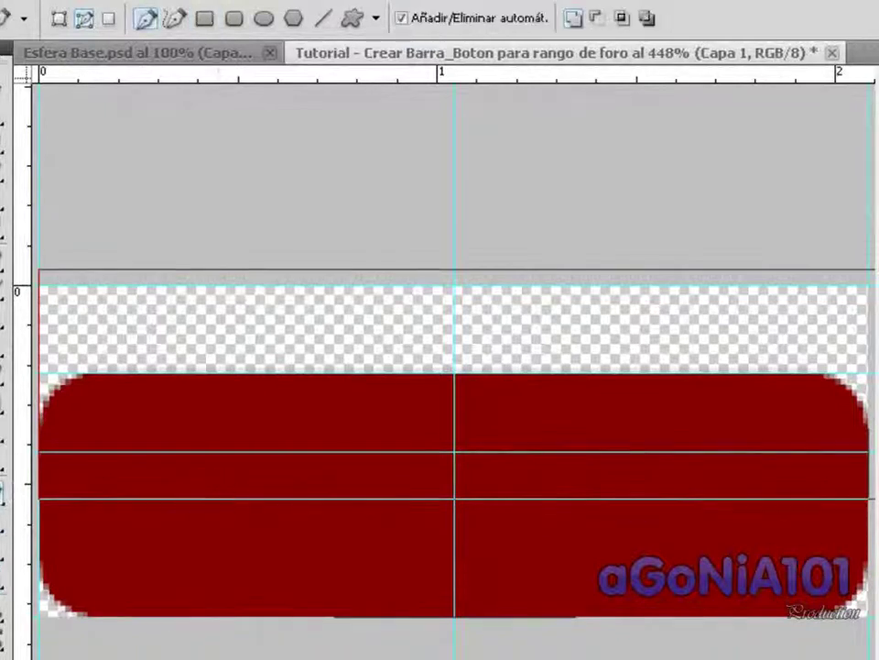
{"action": "right_click", "coordinate": [338, 491]}
{"action": "left_click", "coordinate": [391, 604]}
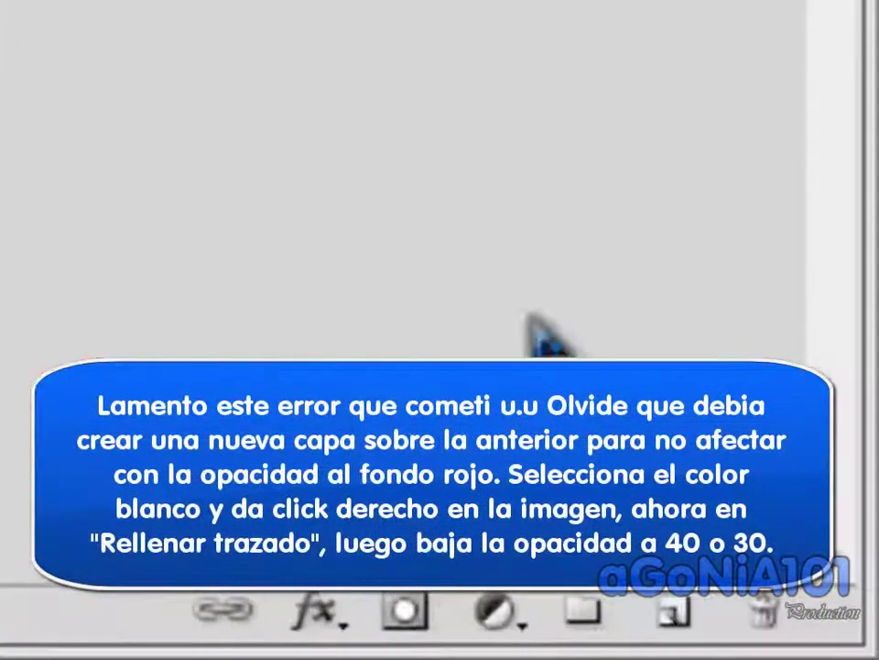
On a new layer, fill the rectangular path with white and remove the path
{"action": "left_click", "coordinate": [673, 612]}
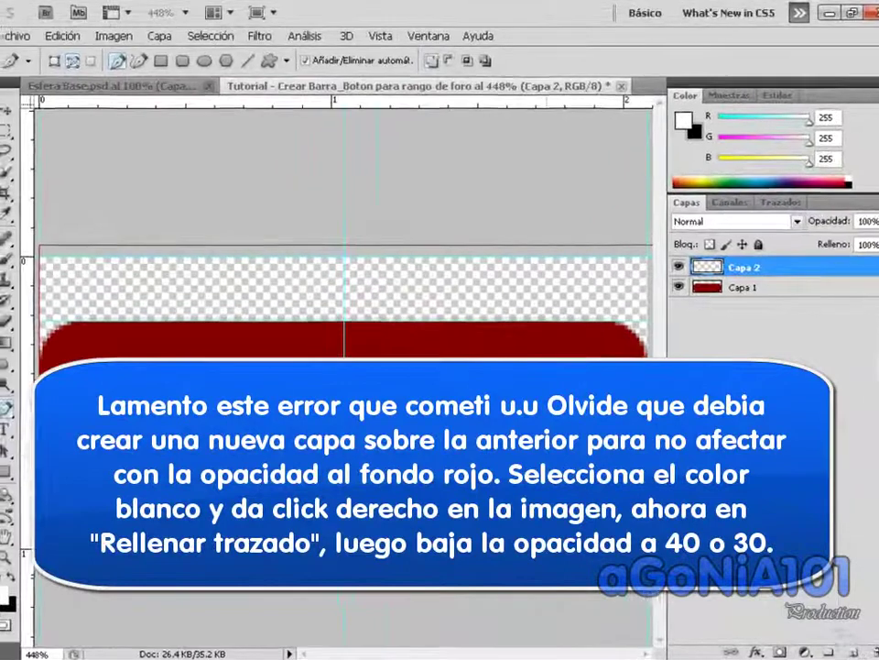
{"action": "right_click", "coordinate": [514, 451]}
{"action": "left_click", "coordinate": [567, 532]}
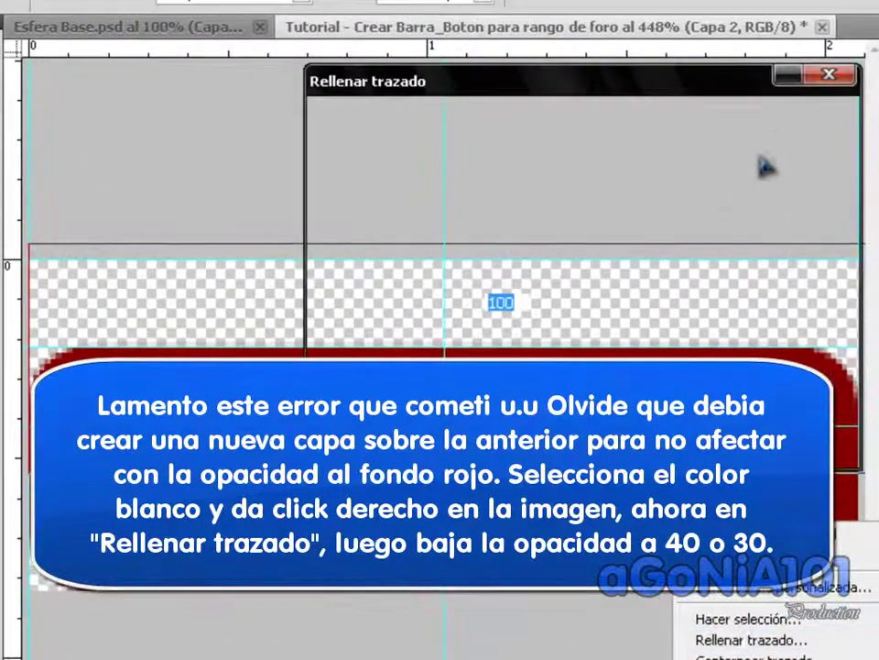
{"action": "left_click", "coordinate": [779, 130]}
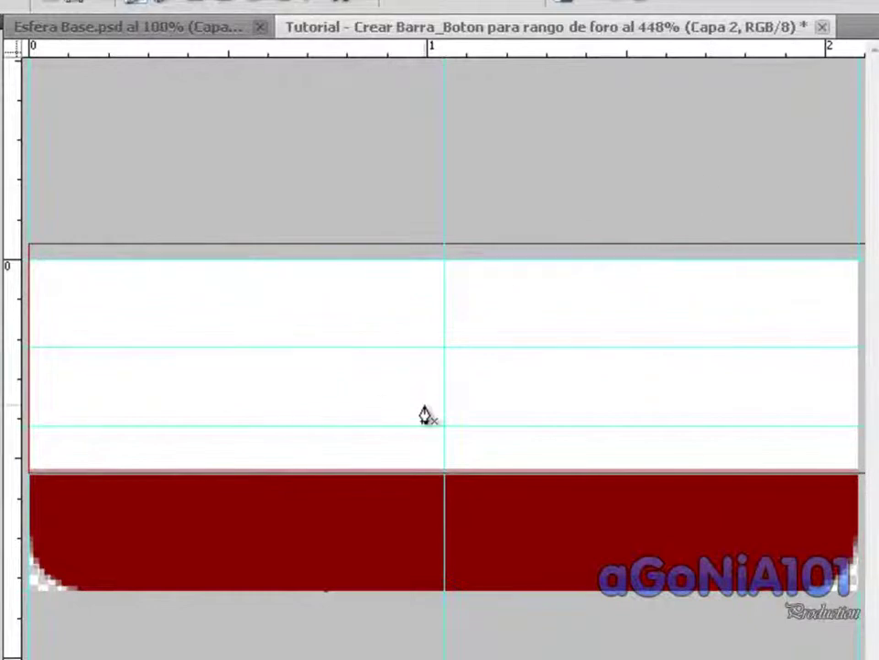
{"action": "right_click", "coordinate": [338, 364]}
{"action": "left_click", "coordinate": [344, 387]}
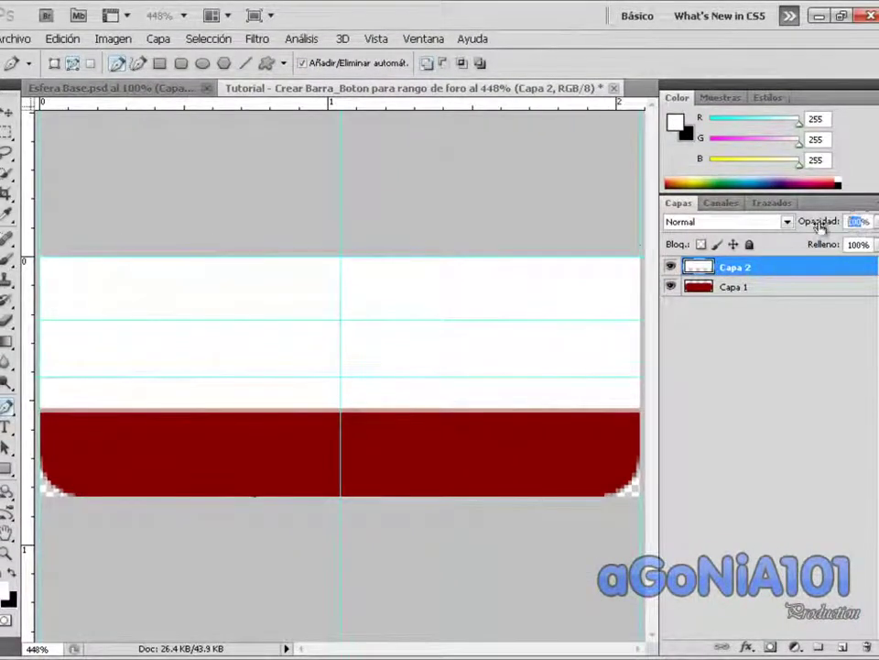
{"action": "type", "text": "40"}
Set the white gloss layer to 30% opacity, clip it to the red bar, and add a new layer
{"action": "key", "text": "Return"}
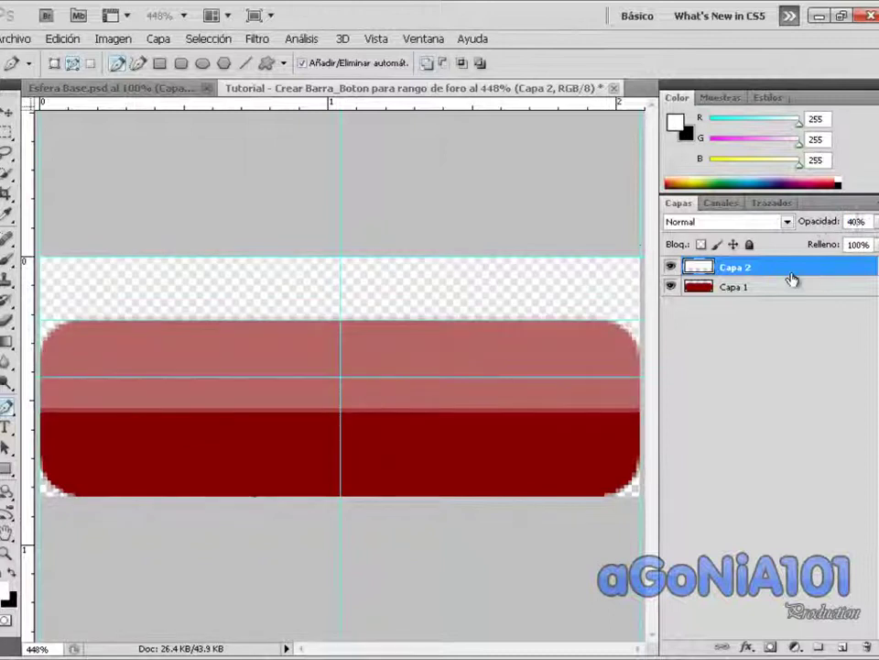
{"action": "left_click", "coordinate": [835, 224]}
{"action": "key", "text": "Return"}
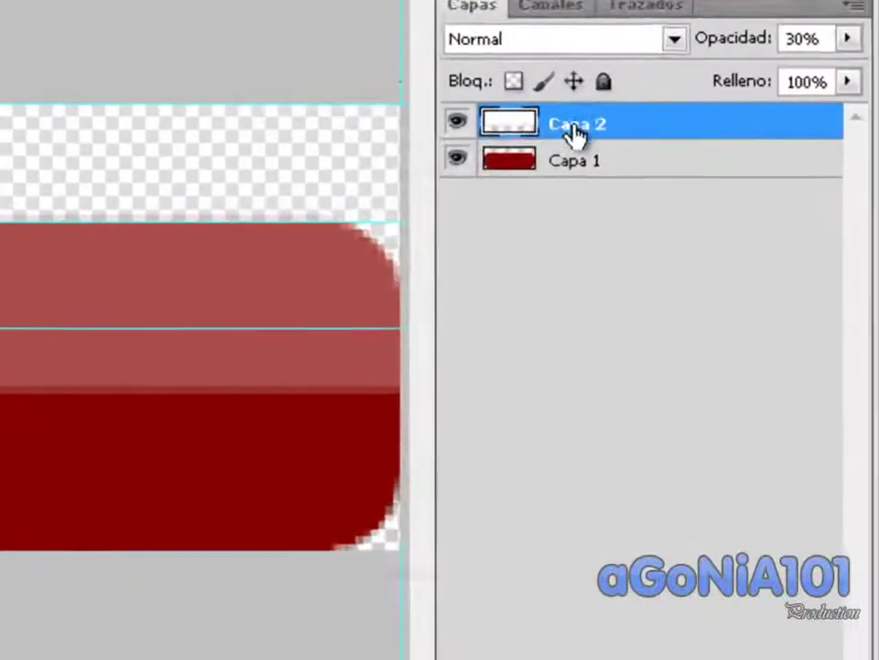
{"action": "right_click", "coordinate": [575, 128]}
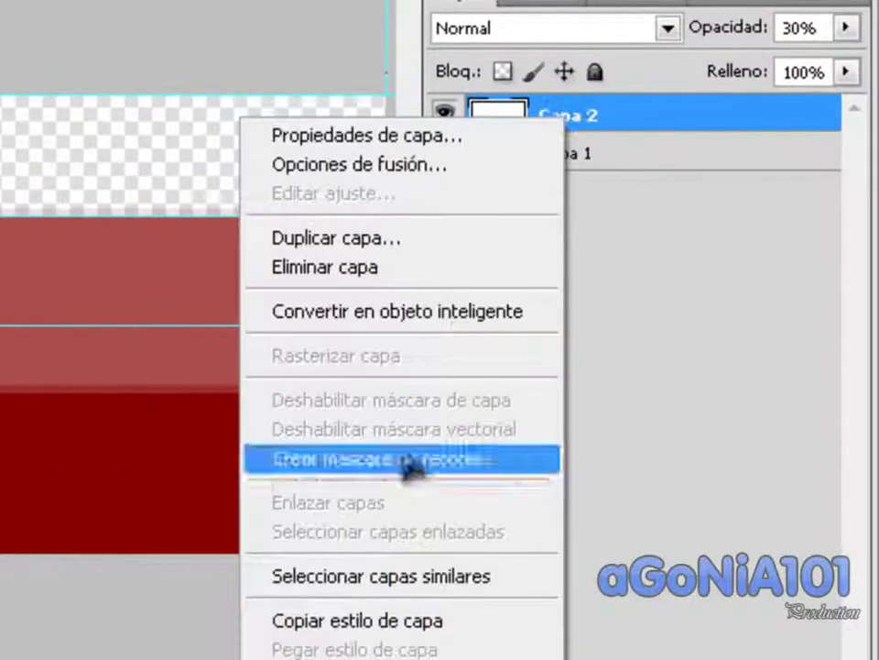
{"action": "left_click", "coordinate": [381, 466]}
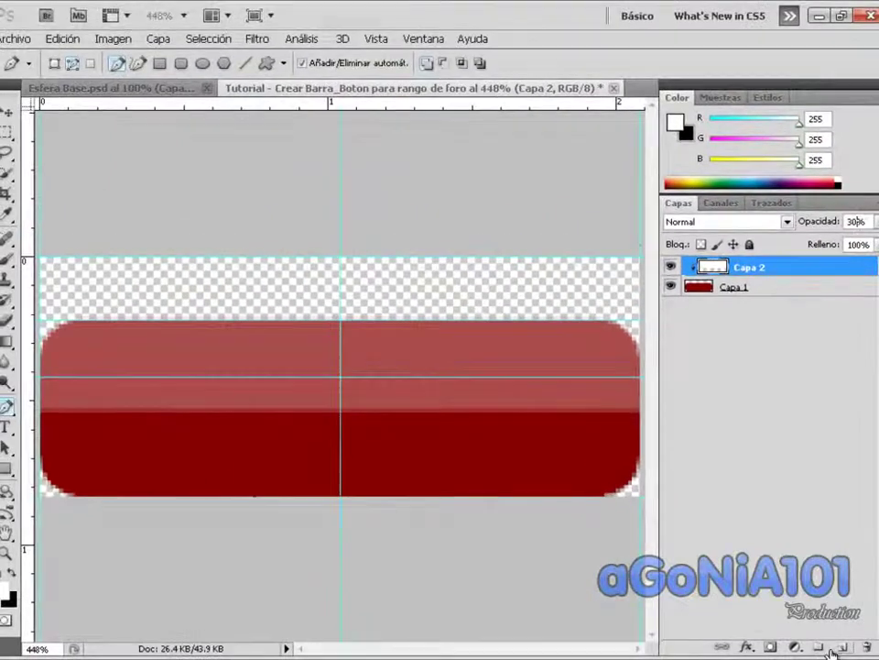
{"action": "left_click", "coordinate": [839, 648]}
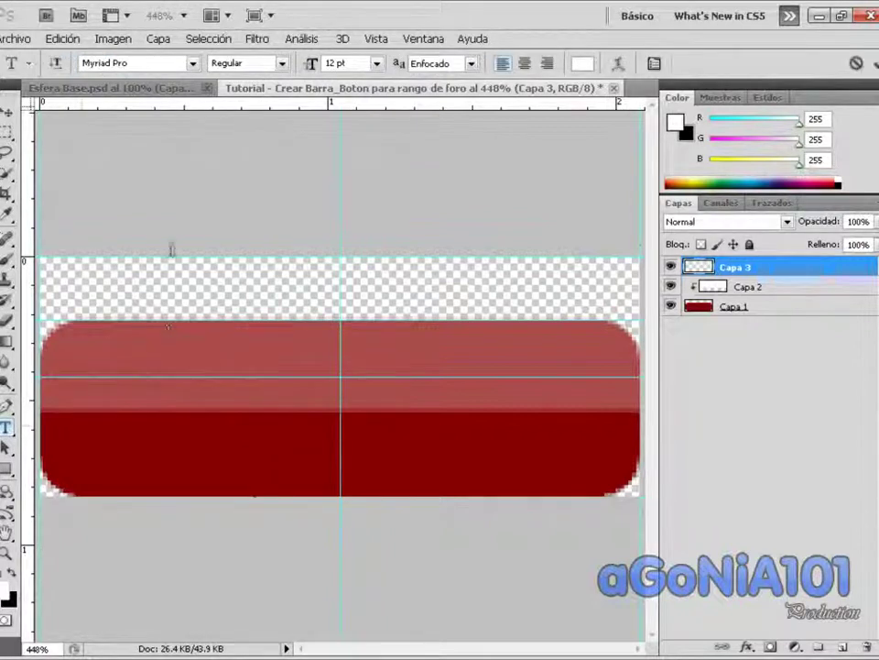
Type centre-aligned NOVATO on the centre guide and move it lower on the bar
{"action": "left_click", "coordinate": [81, 426]}
{"action": "left_click_drag", "start_coordinate": [137, 281], "coordinate": [412, 251]}
{"action": "left_click", "coordinate": [525, 63]}
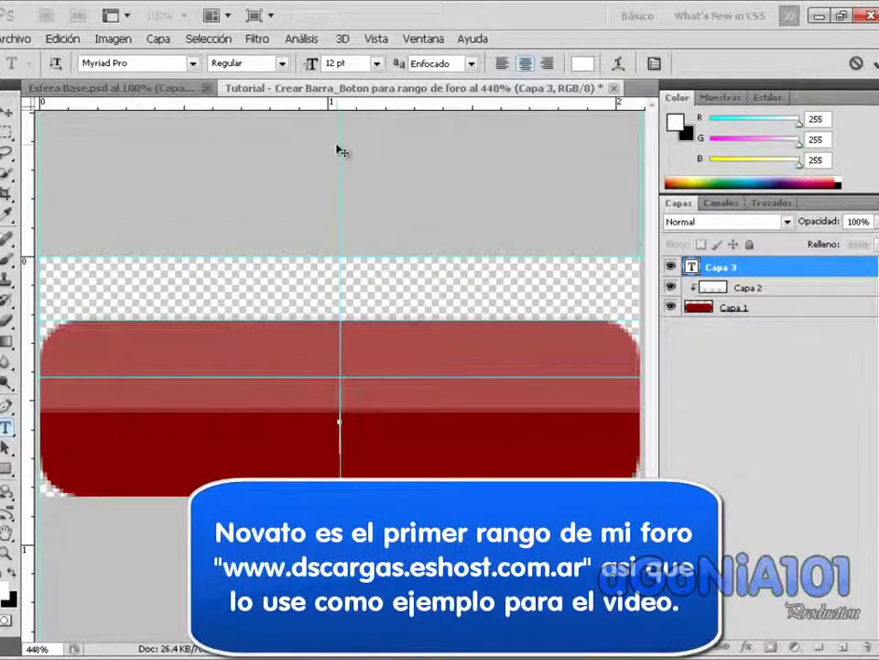
{"action": "type", "text": "NOI"}
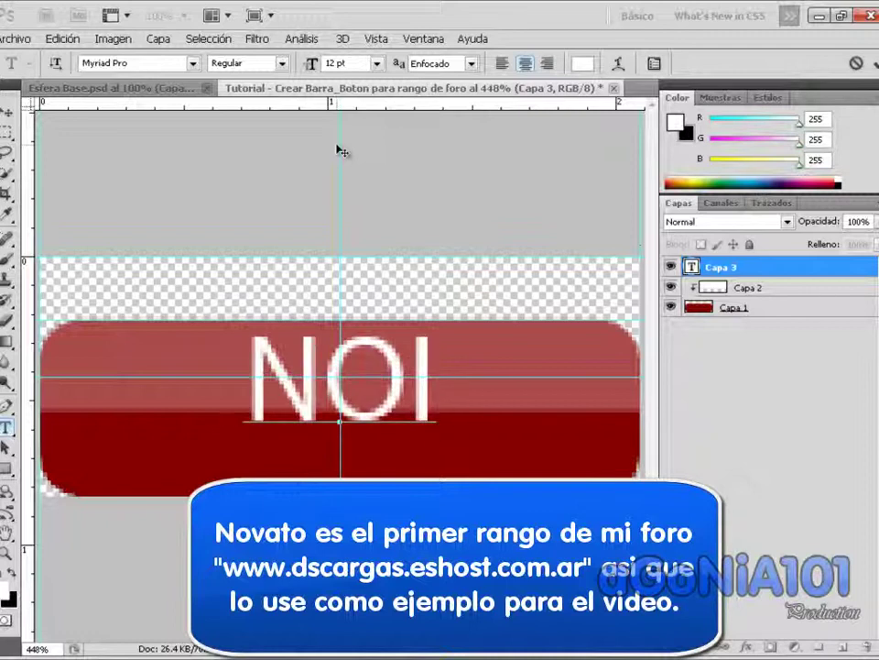
{"action": "key", "text": "BackSpace"}
{"action": "type", "text": "VAT"}
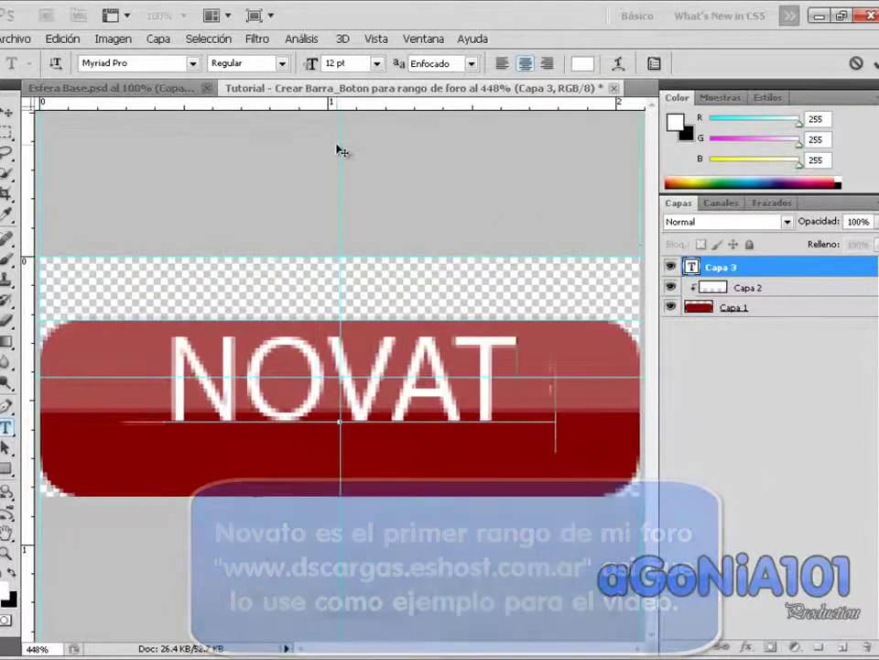
{"action": "type", "text": "O"}
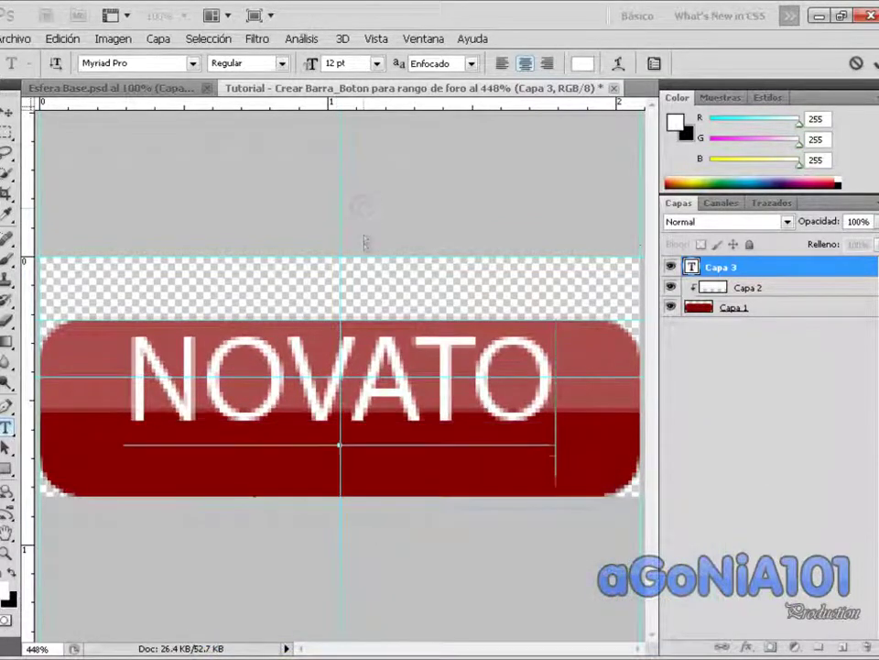
{"action": "left_click_drag", "start_coordinate": [362, 203], "coordinate": [364, 245]}
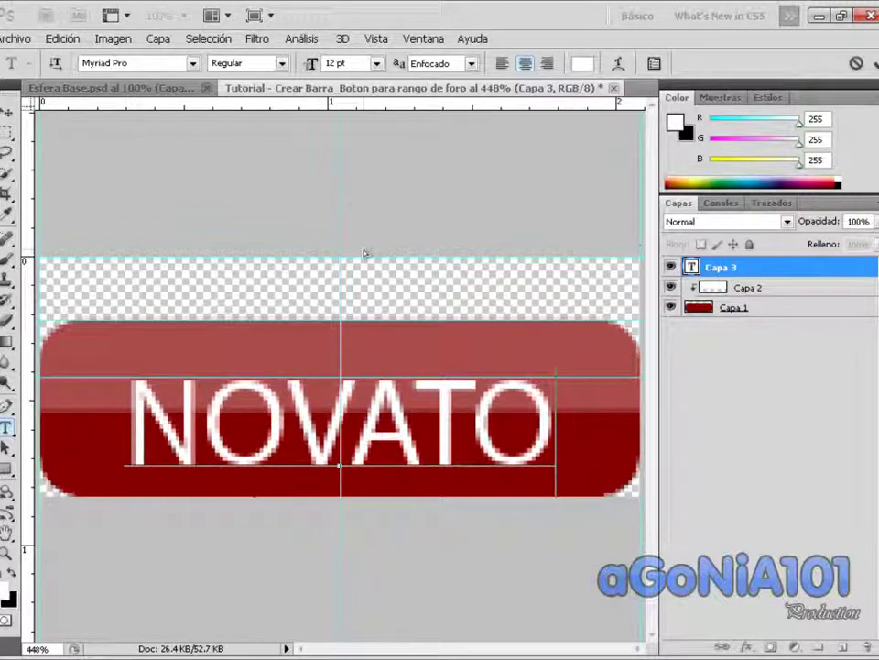
Change the NOVATO text's font to Visitor TT1
{"action": "left_click_drag", "start_coordinate": [554, 462], "coordinate": [123, 421]}
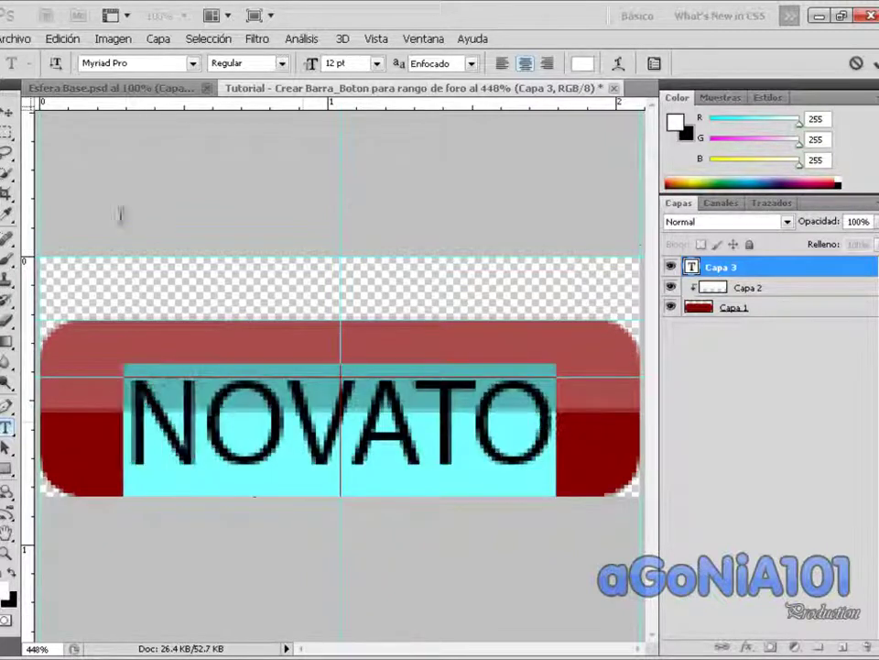
{"action": "left_click", "coordinate": [193, 63]}
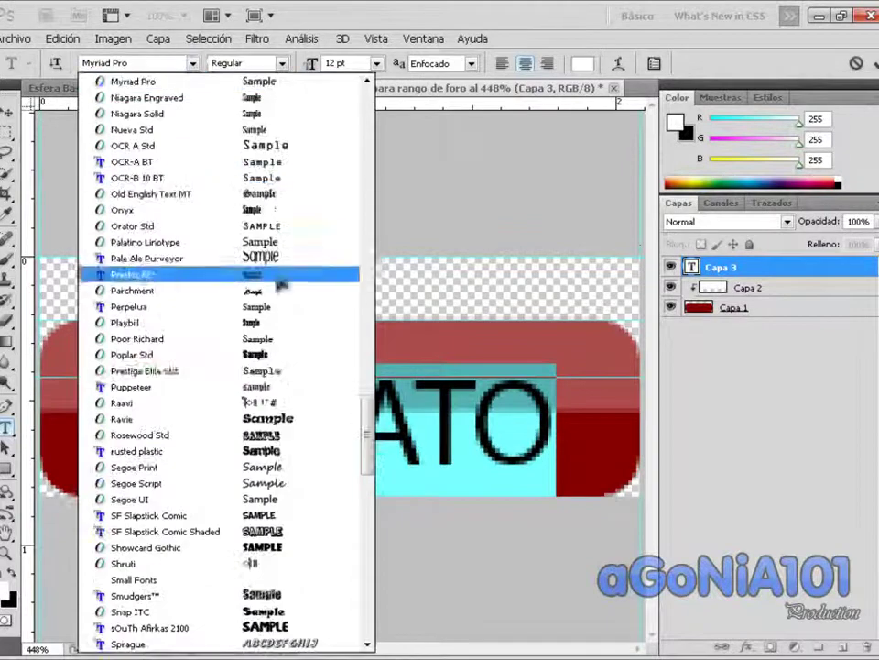
{"action": "left_click_drag", "start_coordinate": [367, 444], "coordinate": [365, 527]}
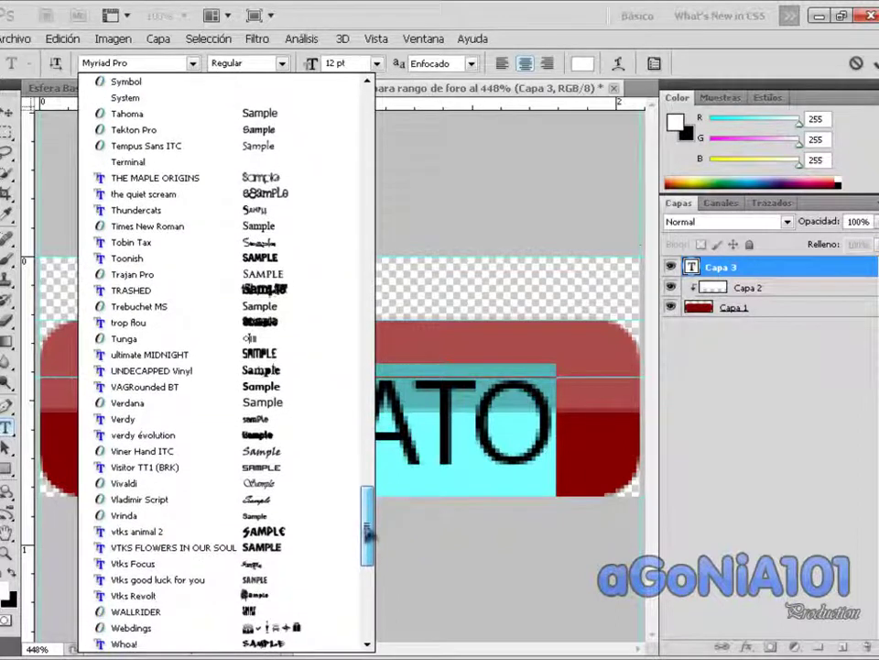
{"action": "left_click", "coordinate": [259, 468]}
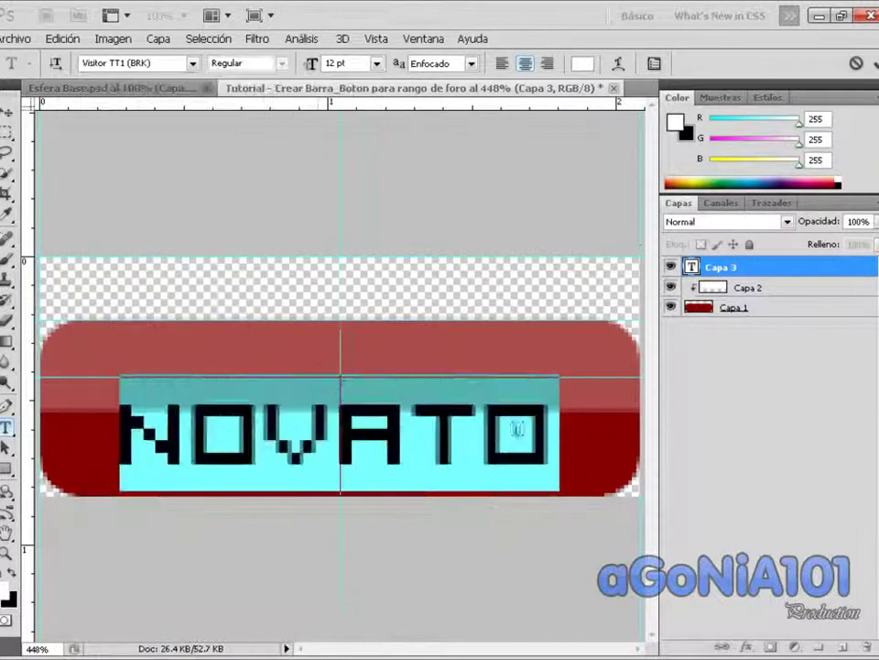
{"action": "left_click", "coordinate": [530, 431]}
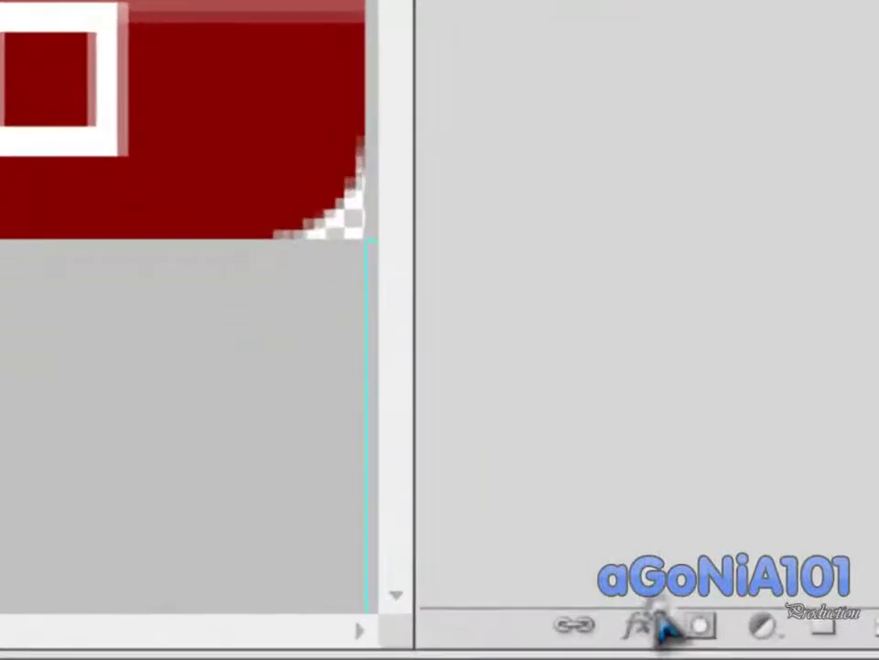
Add a 1 px black stroke effect to NOVATO and switch to the Esfera Base document
{"action": "left_click", "coordinate": [683, 634]}
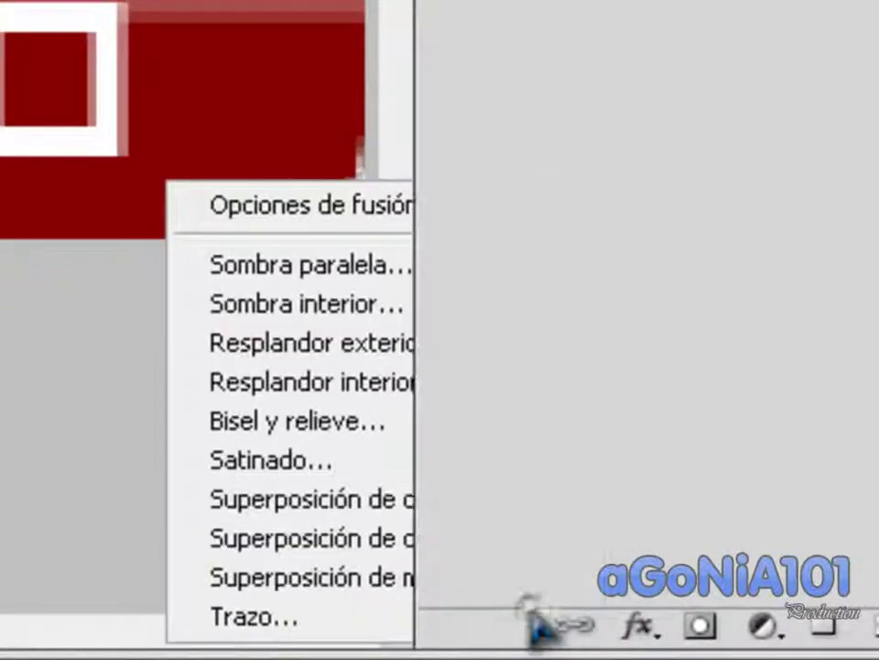
{"action": "left_click", "coordinate": [638, 626]}
{"action": "left_click", "coordinate": [641, 628]}
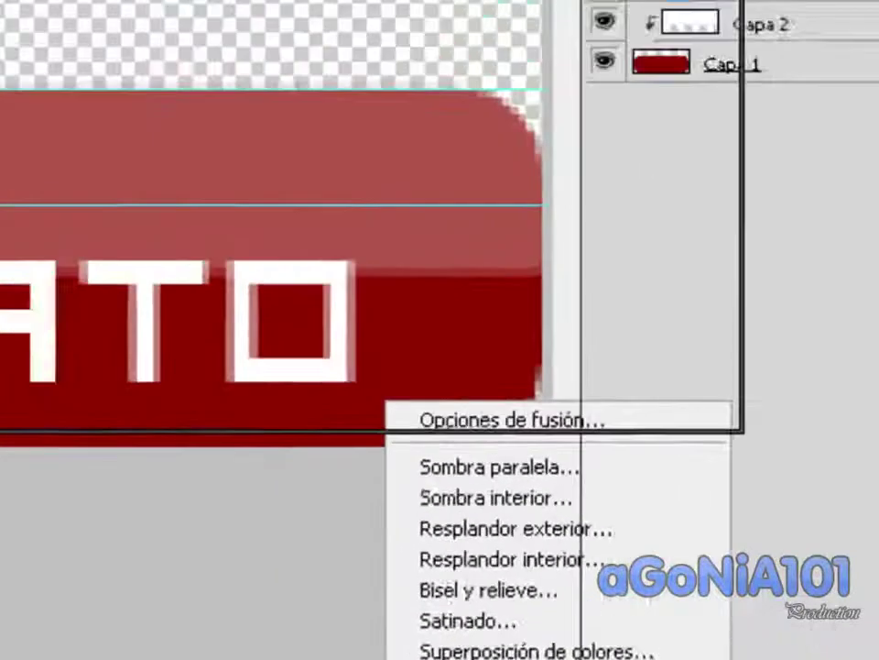
{"action": "left_click", "coordinate": [254, 615]}
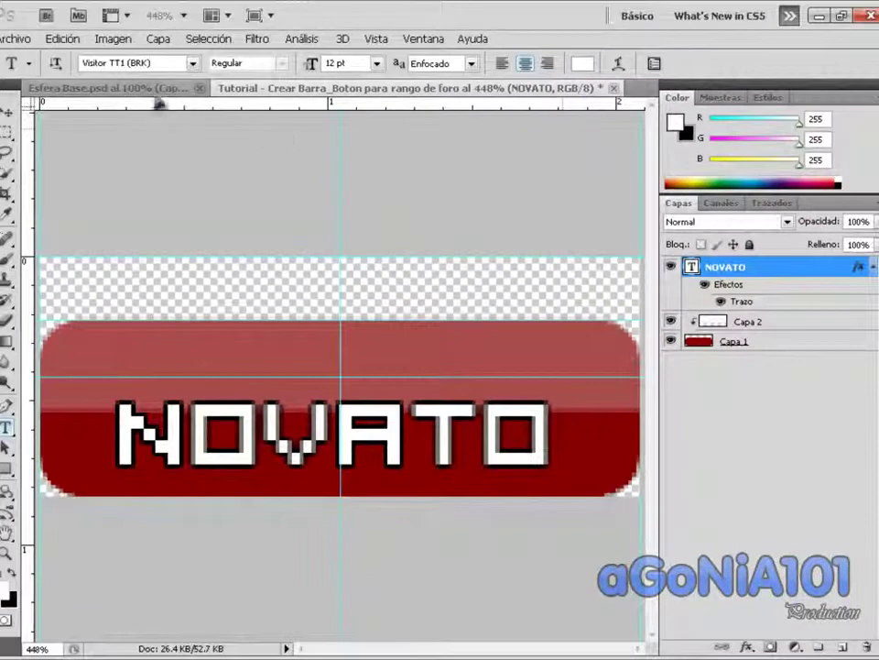
{"action": "left_click", "coordinate": [57, 87]}
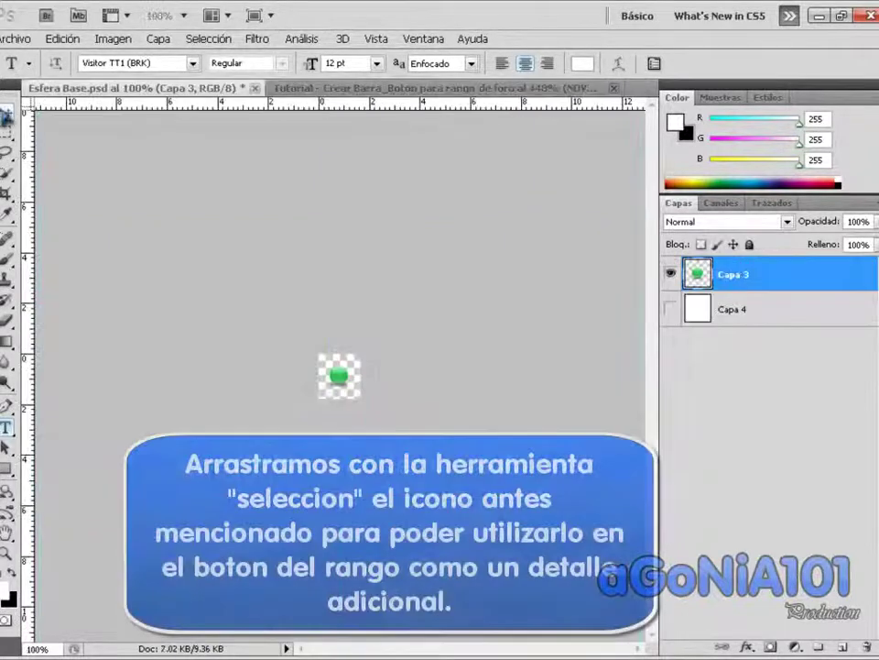
Drag the green sphere from Esfera Base into the NOVATO button near the bar's top-left
{"action": "left_click", "coordinate": [7, 110]}
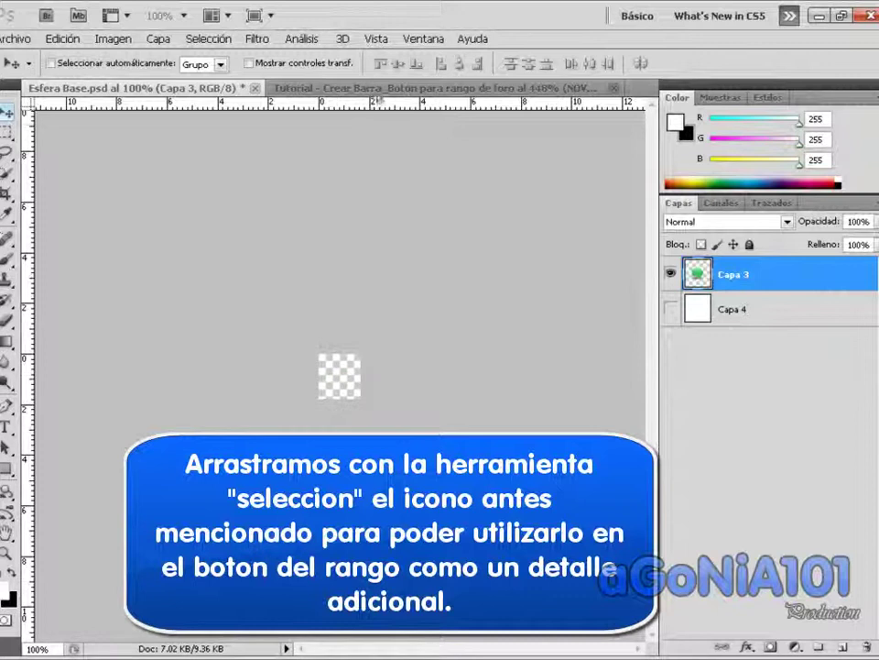
{"action": "mouse_move", "coordinate": [376, 97]}
{"action": "left_mouse_down"}
{"action": "mouse_move", "coordinate": [168, 341]}
{"action": "mouse_move", "coordinate": [137, 344]}
{"action": "mouse_move", "coordinate": [107, 327]}
{"action": "left_mouse_up"}
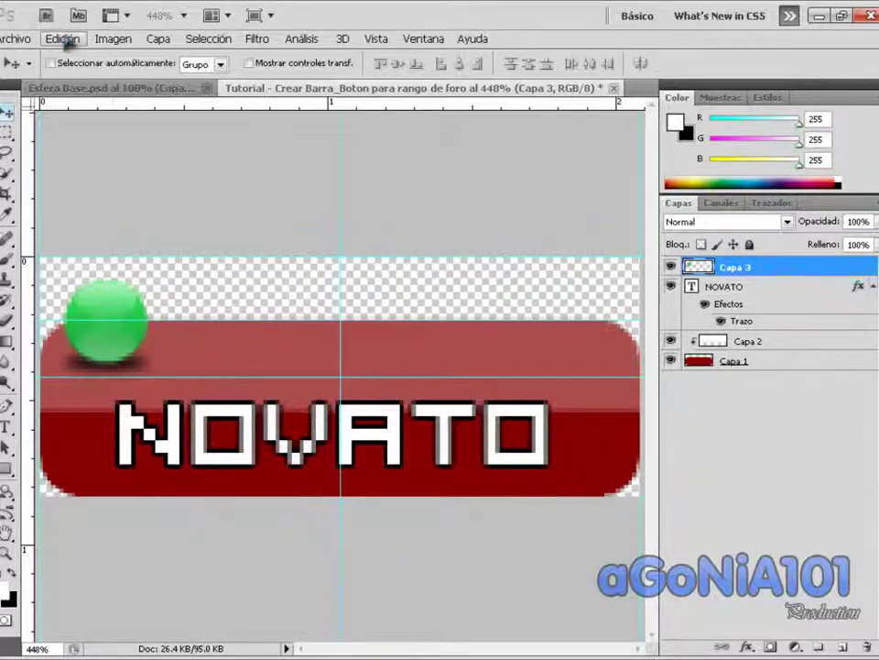
Scale the green sphere up to about 116% with Edición > Transformar > Escala
{"action": "left_click", "coordinate": [62, 38]}
{"action": "mouse_move", "coordinate": [83, 355]}
{"action": "left_click", "coordinate": [349, 377]}
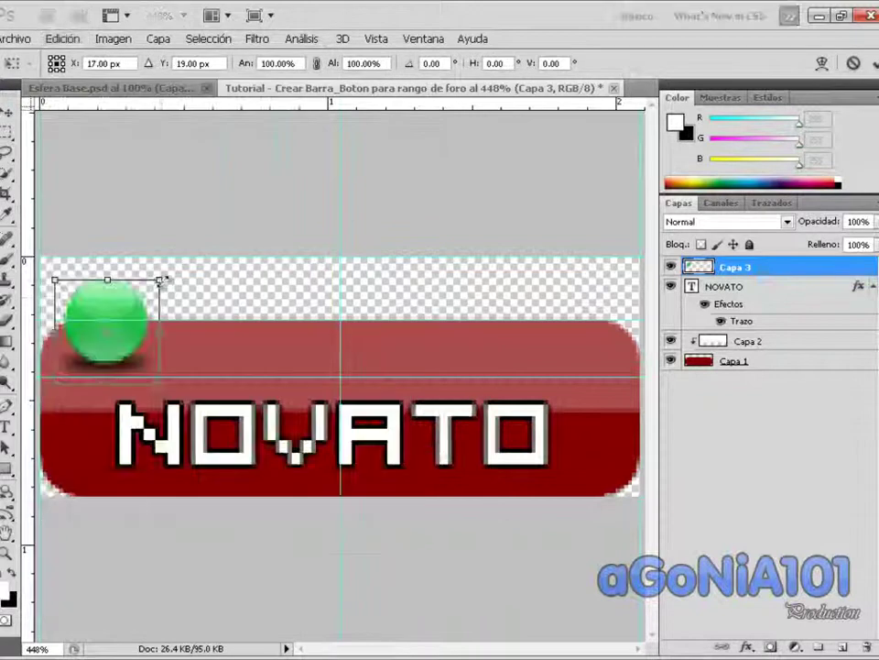
{"action": "mouse_move", "coordinate": [159, 279]}
{"action": "left_mouse_down"}
{"action": "mouse_move", "coordinate": [185, 258]}
{"action": "mouse_move", "coordinate": [180, 265]}
{"action": "left_mouse_up"}
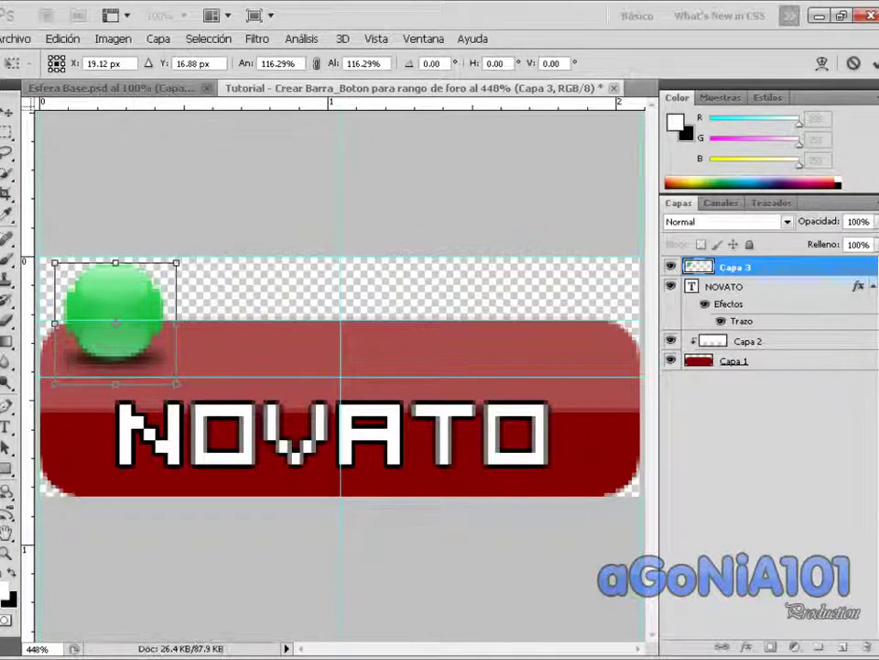
{"action": "key", "text": "Return"}
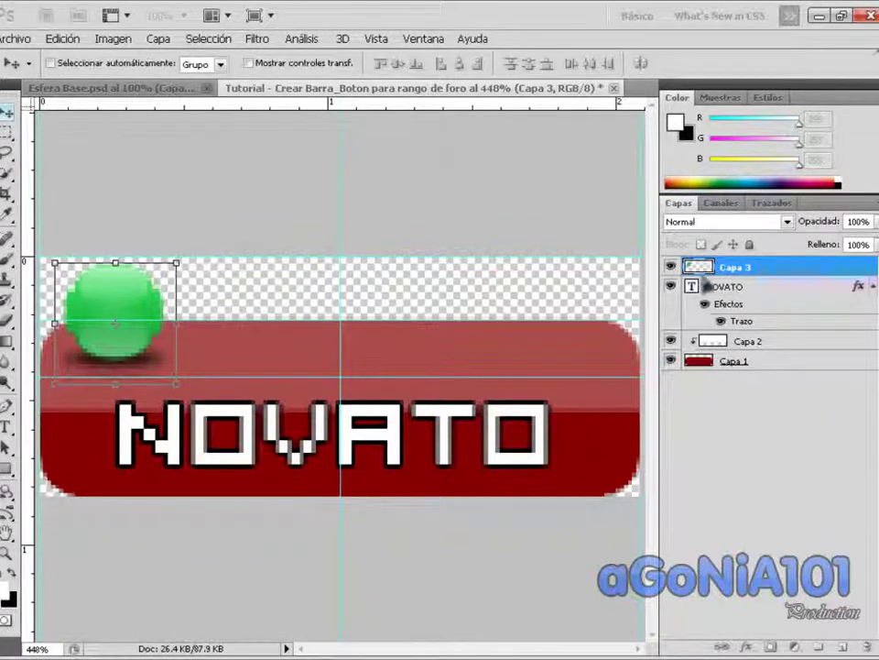
Duplicate the sphere layer and shift the copy right to make the second sphere
{"action": "right_click", "coordinate": [736, 268]}
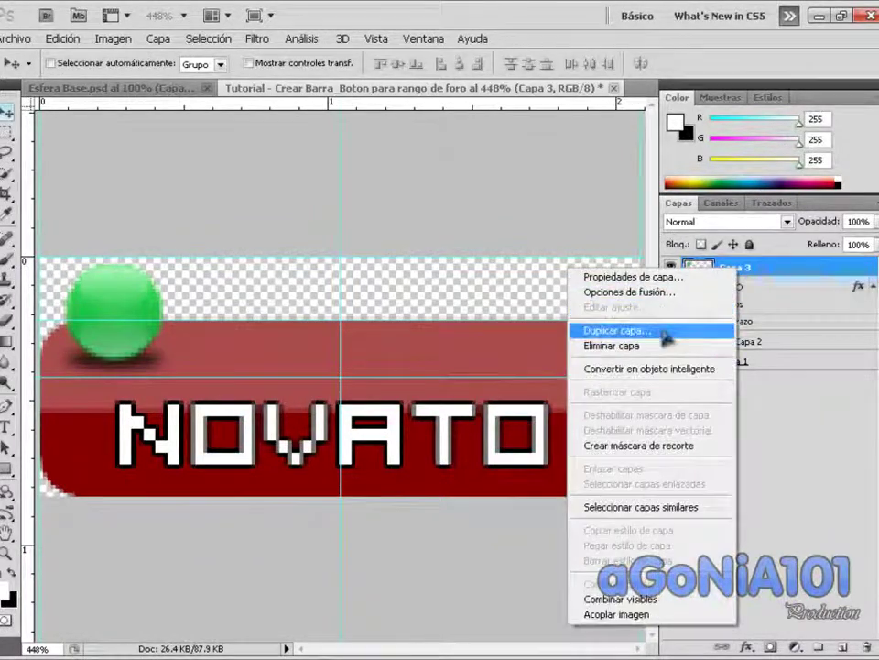
{"action": "left_click", "coordinate": [612, 332]}
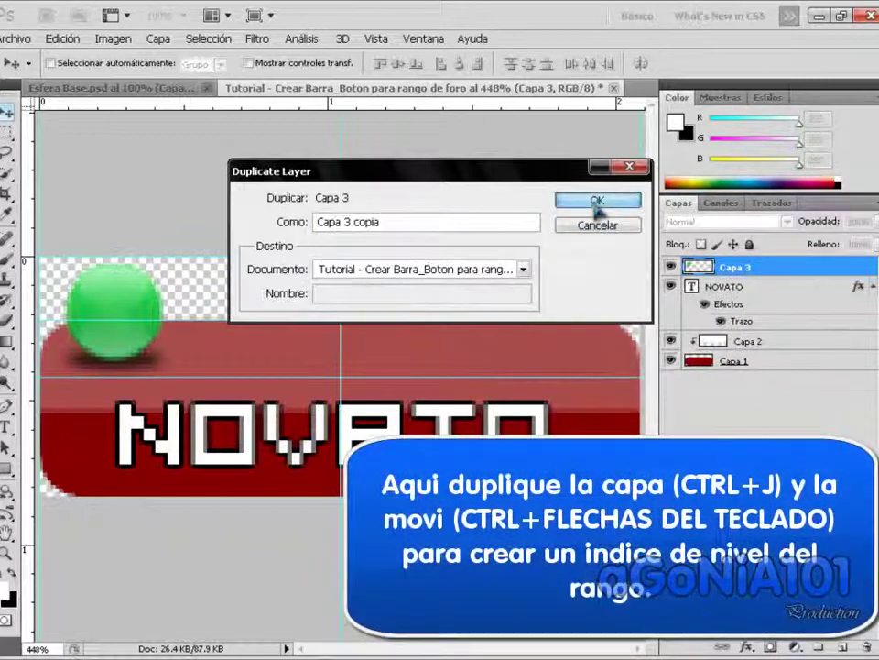
{"action": "left_click", "coordinate": [596, 204]}
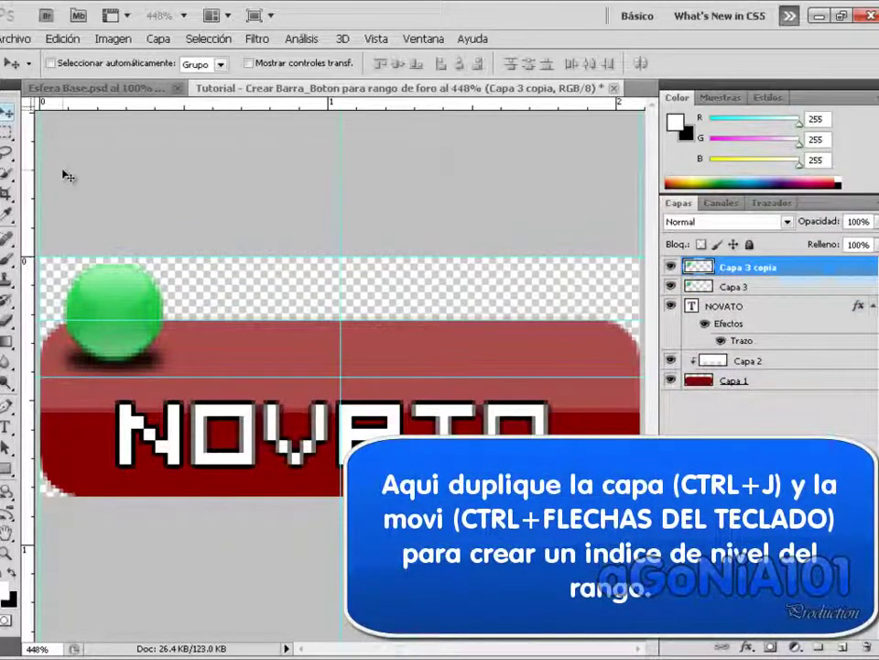
{"action": "key", "text": "ctrl+Right"}
{"action": "key", "text": "ctrl+Right"}
{"action": "key", "text": "ctrl+Right"}
{"action": "key", "text": "ctrl+Right"}
{"action": "key", "text": "ctrl+Right"}
{"action": "key", "text": "ctrl+Right"}
{"action": "key", "text": "ctrl+Right"}
{"action": "key", "text": "ctrl+Right"}
{"action": "key", "text": "ctrl+Right"}
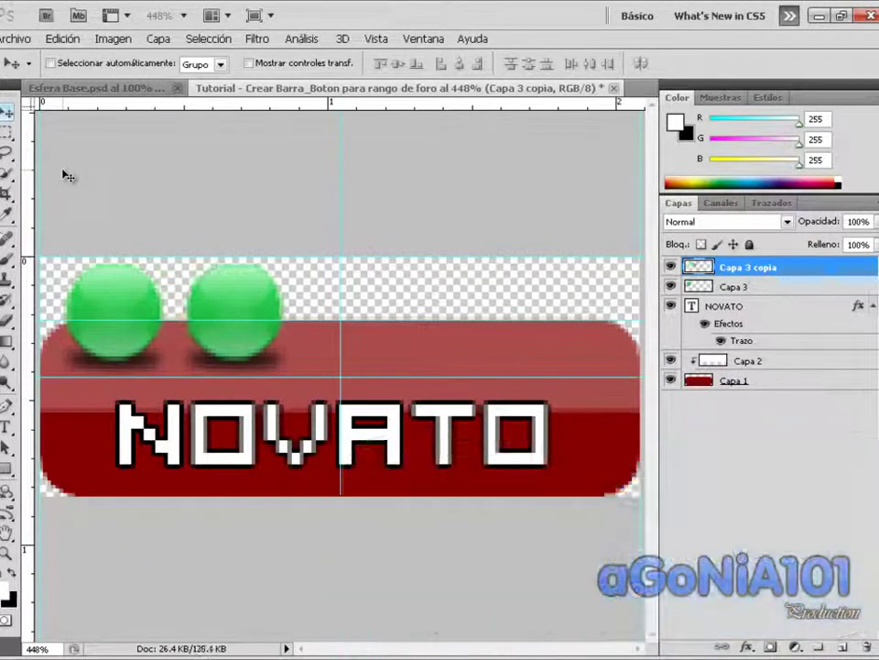
Make three more sphere copies with Ctrl+J, nudging each right until five spheres line up
{"action": "key", "text": "ctrl+j"}
{"action": "key", "text": "shift+Right"}
{"action": "key", "text": "shift+Right"}
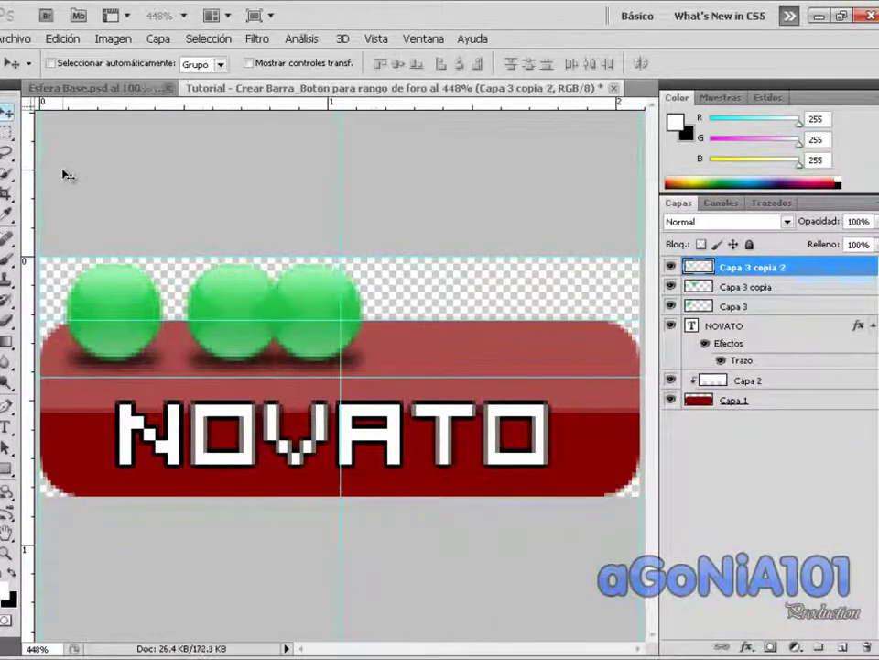
{"action": "key", "text": "shift+Right"}
{"action": "key", "text": "ctrl+j"}
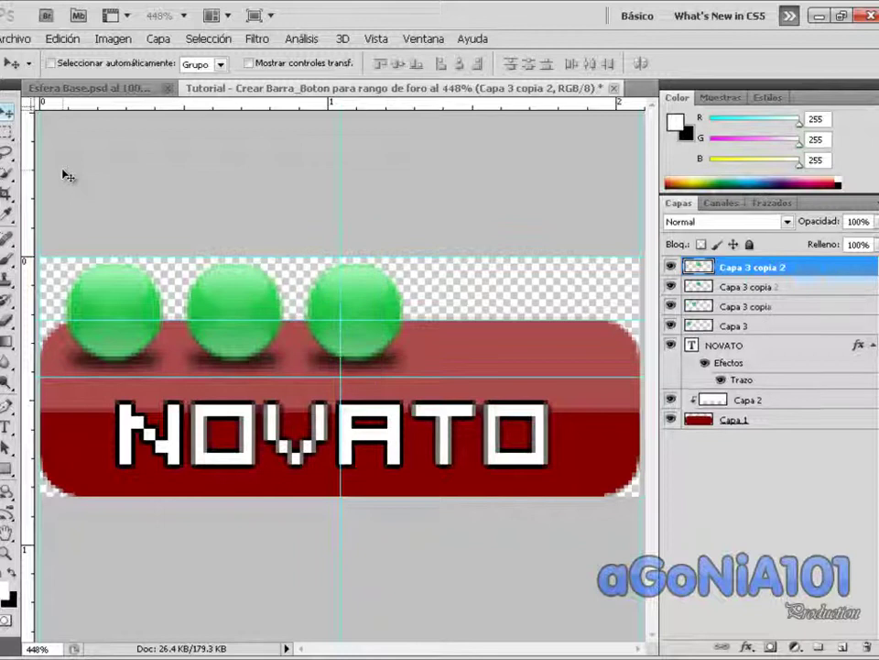
{"action": "key", "text": "shift+Right"}
{"action": "key", "text": "shift+Right"}
{"action": "key", "text": "ctrl+j"}
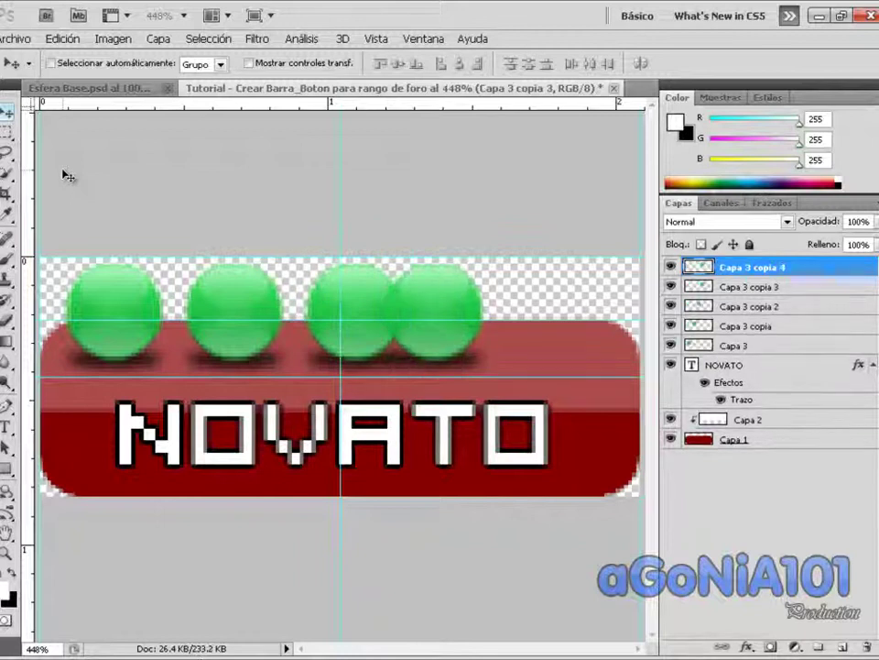
{"action": "key", "text": "ctrl+z"}
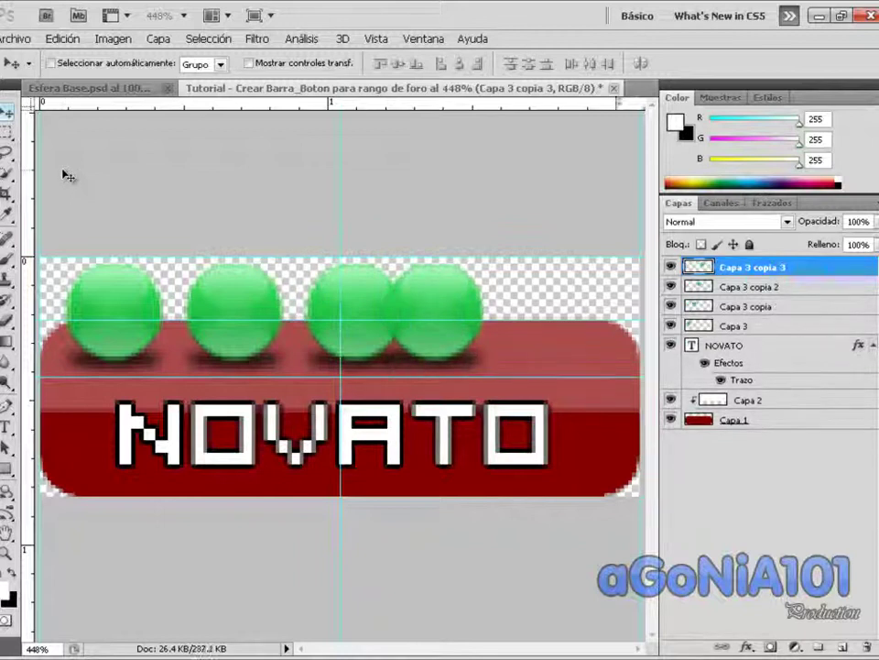
{"action": "key", "text": "shift+Right"}
{"action": "key", "text": "ctrl+j"}
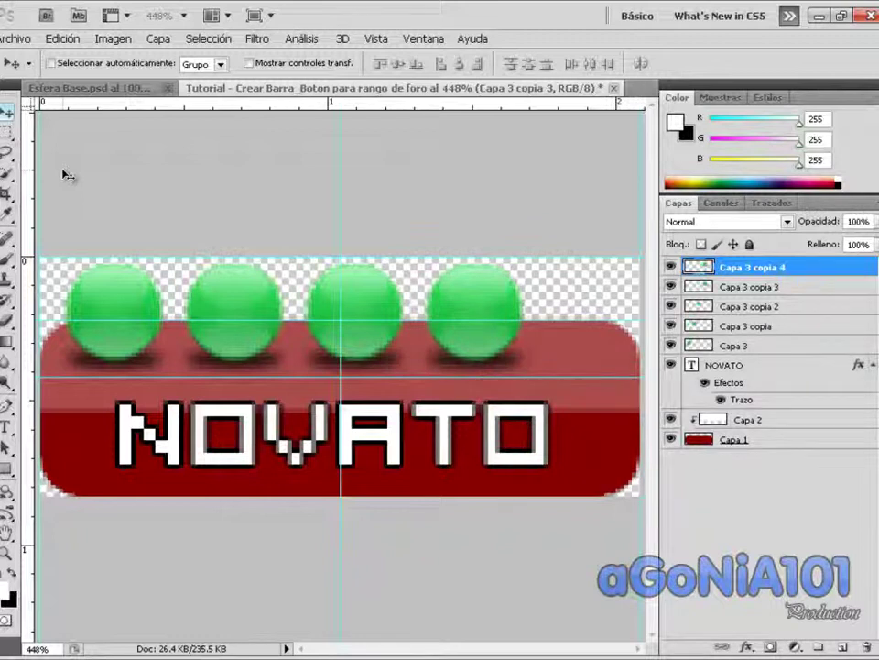
{"action": "key", "text": "shift+Right"}
{"action": "key", "text": "shift+Right"}
{"action": "key", "text": "shift+Right"}
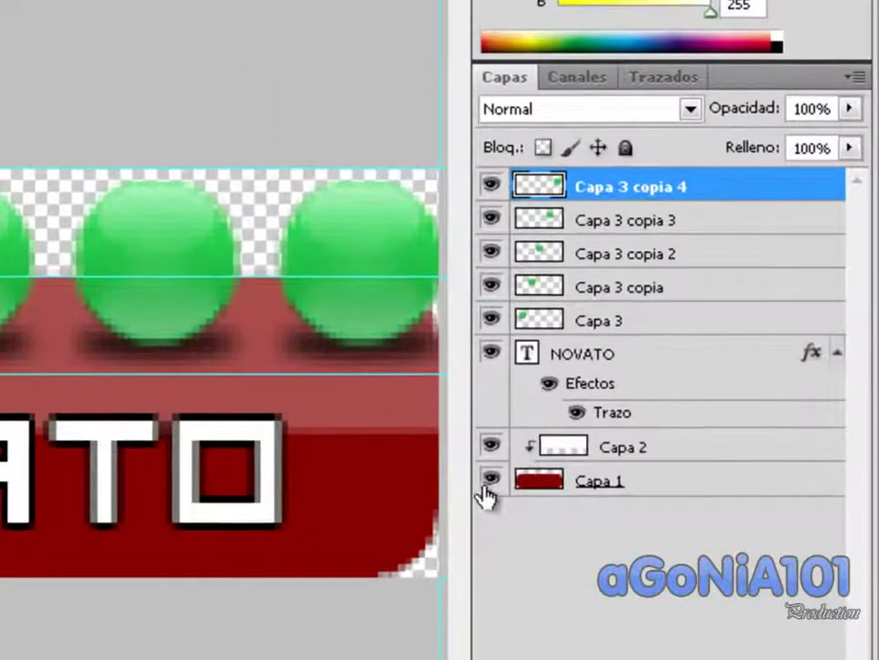
Hide the red bar and NOVATO layers, then merge the visible sphere copies into one layer
{"action": "left_click_drag", "start_coordinate": [486, 495], "coordinate": [490, 357]}
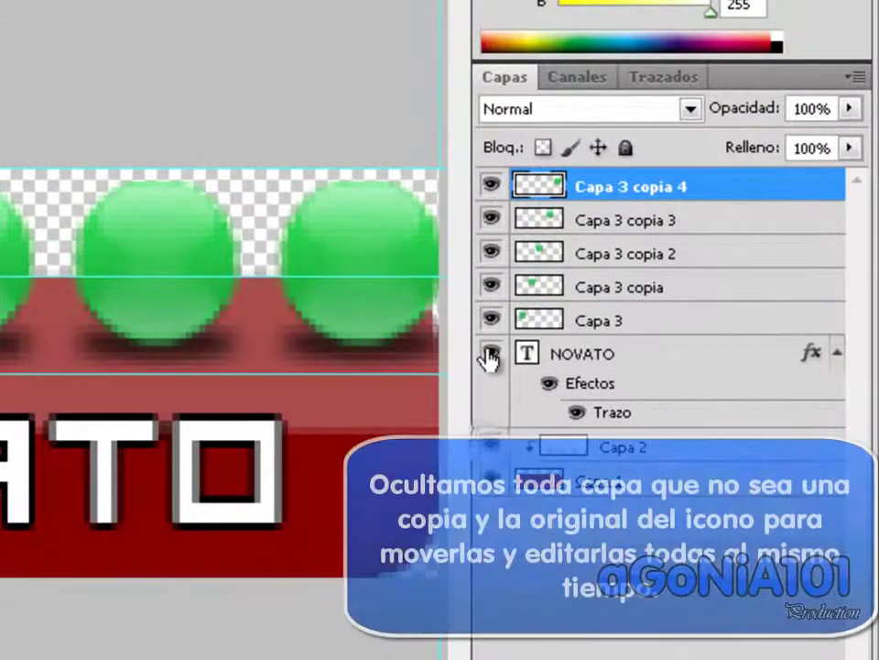
{"action": "left_click", "coordinate": [490, 357]}
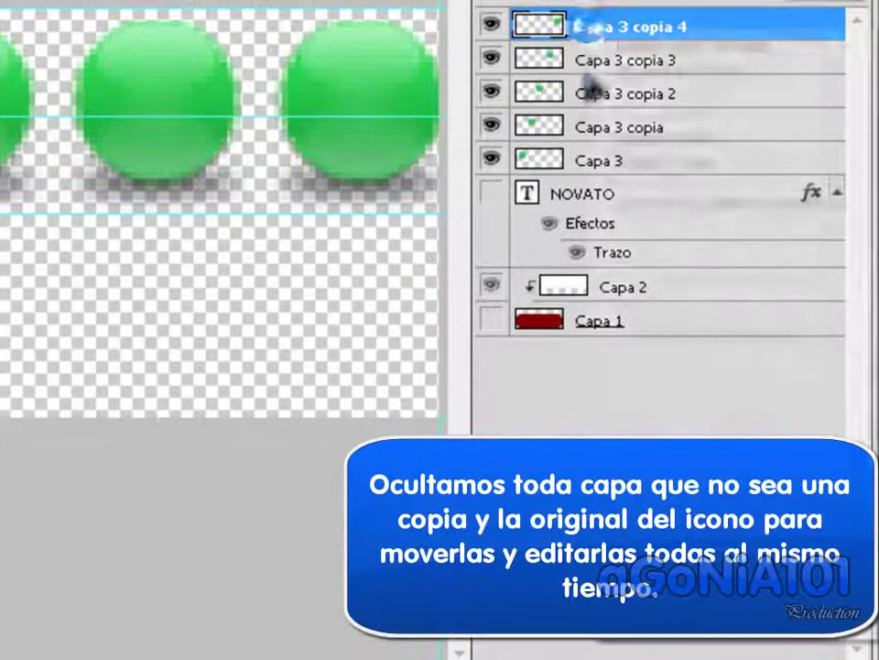
{"action": "right_click", "coordinate": [588, 35]}
{"action": "left_click", "coordinate": [677, 614]}
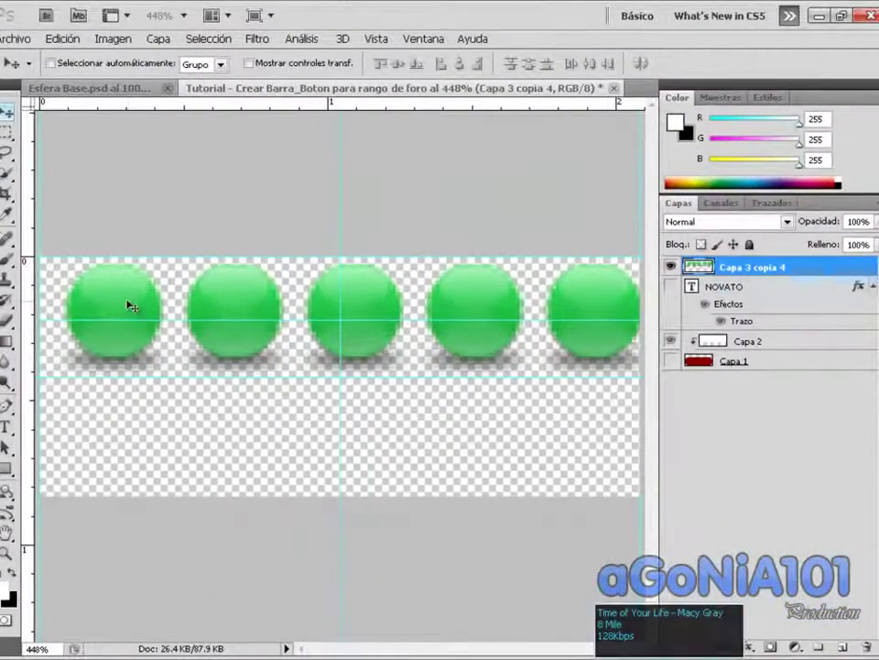
Nudge the merged sphere row into place and show the red bar and NOVATO text again
{"action": "key", "text": "Down"}
{"action": "key", "text": "Down"}
{"action": "key", "text": "Down"}
{"action": "key", "text": "Left"}
{"action": "key", "text": "Left"}
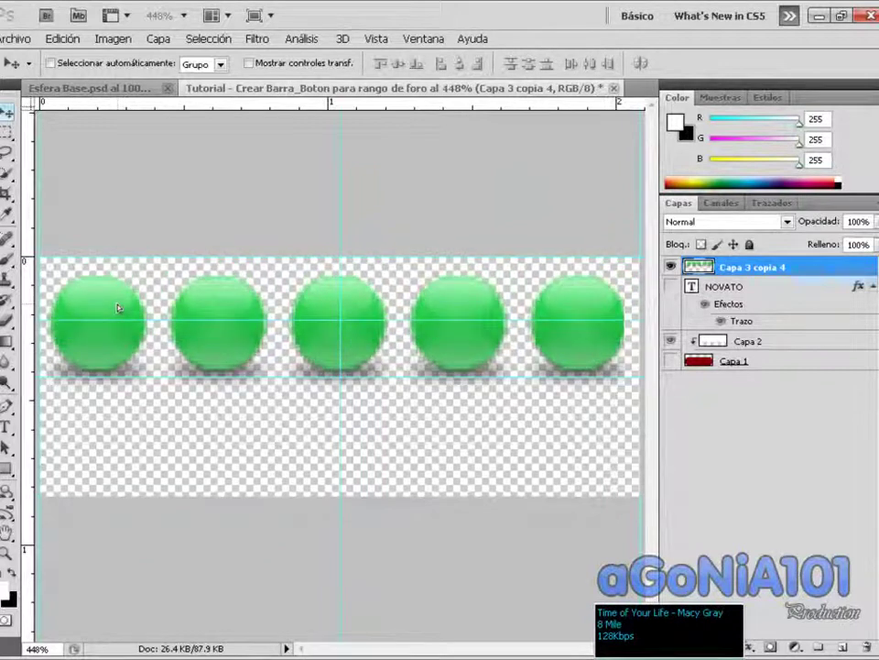
{"action": "key", "text": "Up"}
{"action": "key", "text": "Up"}
{"action": "key", "text": "Up"}
{"action": "key", "text": "Up"}
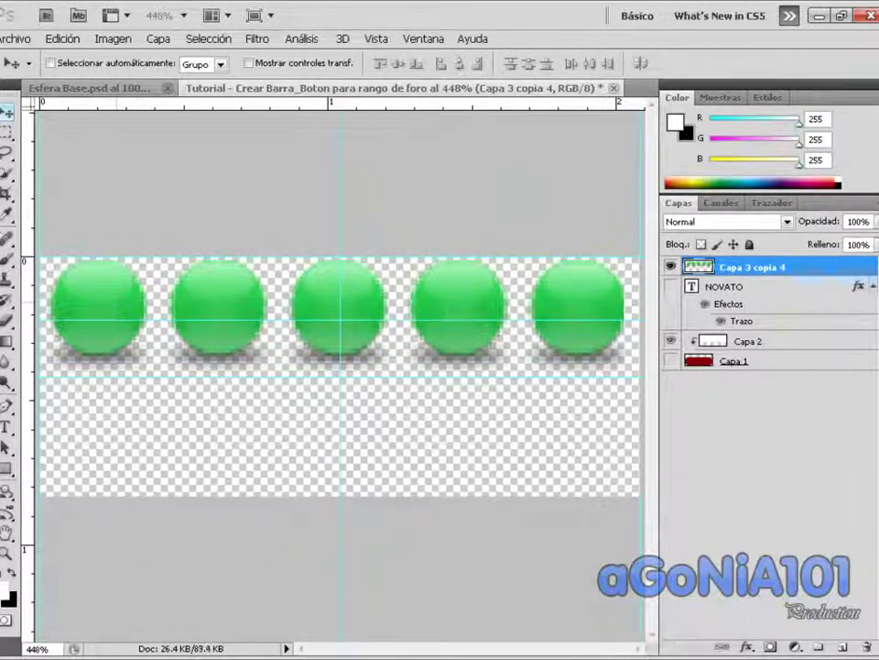
{"action": "left_click", "coordinate": [670, 363]}
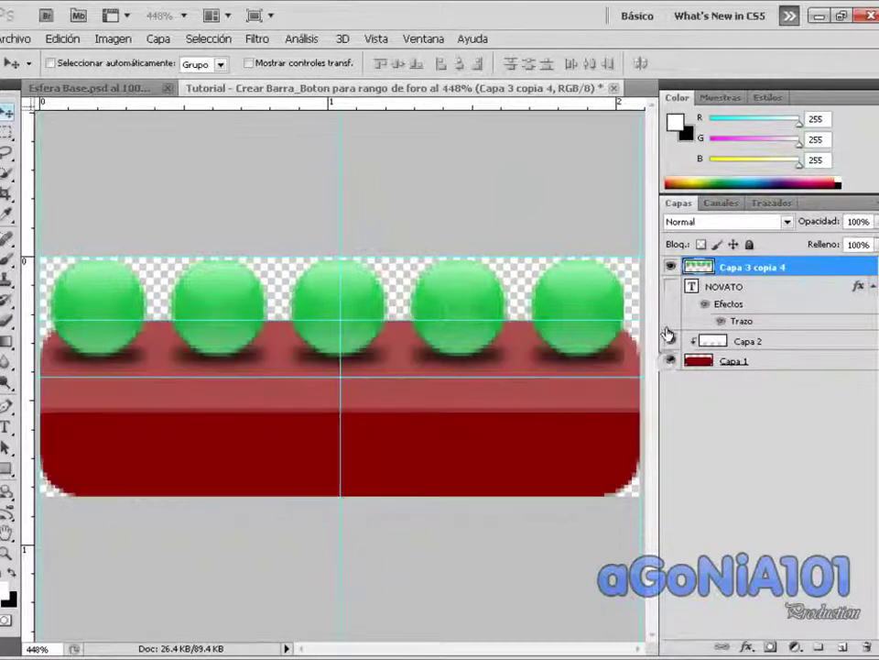
{"action": "left_click", "coordinate": [669, 289]}
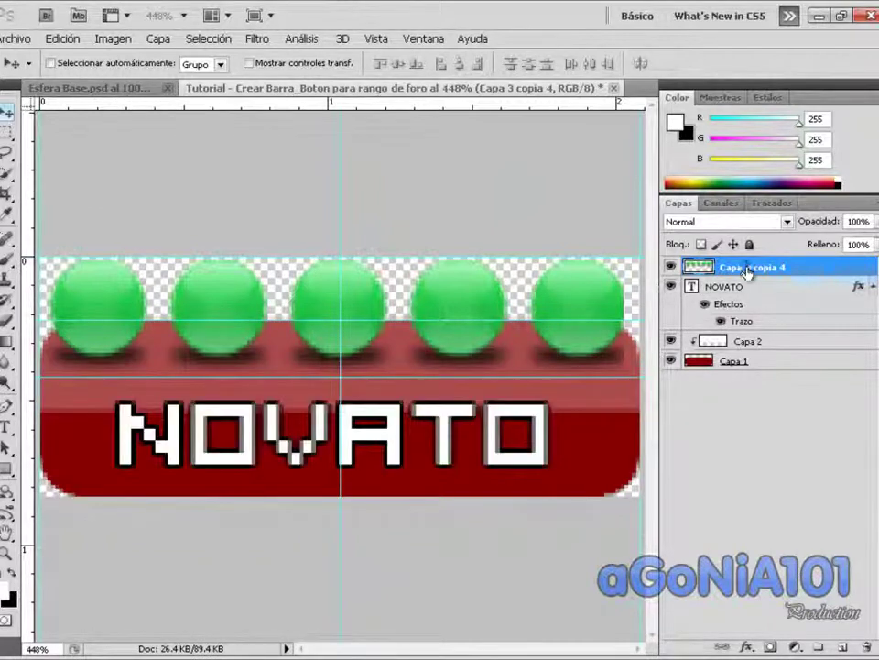
Set Tono/saturación saturation to -100 so the spheres turn grey, then view at 100%
{"action": "left_click", "coordinate": [105, 40]}
{"action": "mouse_move", "coordinate": [121, 80]}
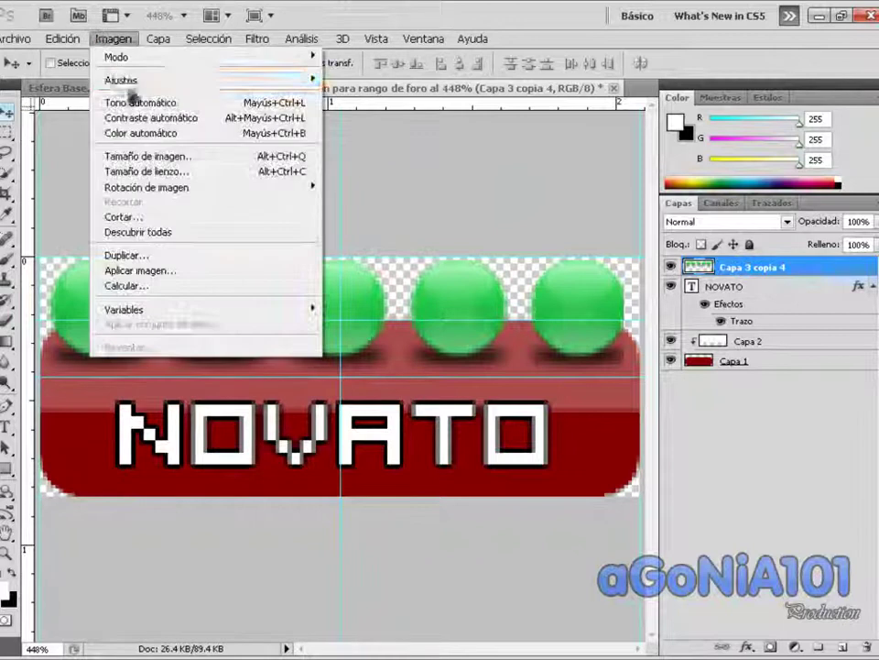
{"action": "left_click", "coordinate": [392, 163]}
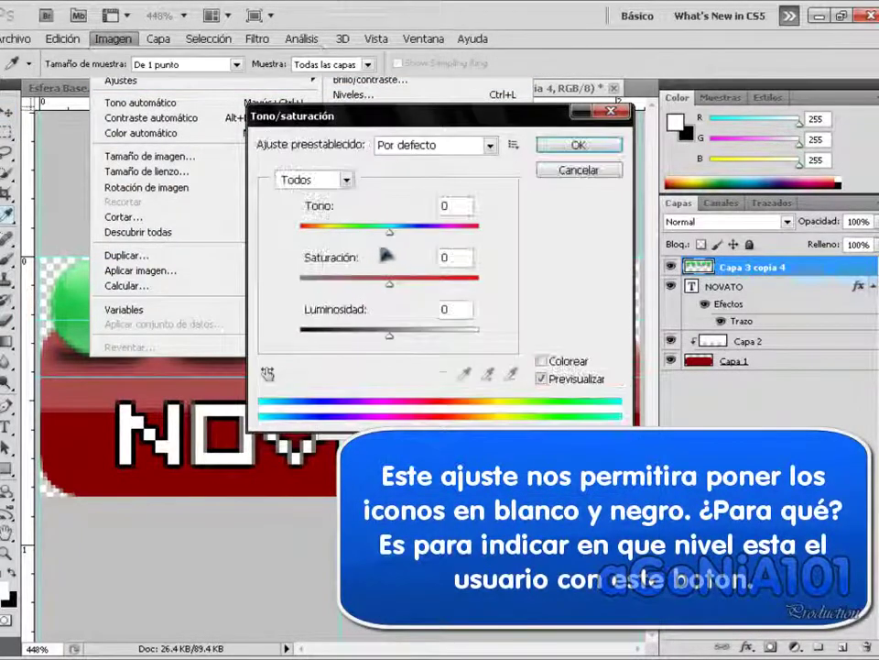
{"action": "mouse_move", "coordinate": [391, 287]}
{"action": "left_mouse_down"}
{"action": "mouse_move", "coordinate": [378, 281]}
{"action": "mouse_move", "coordinate": [293, 289]}
{"action": "left_mouse_up"}
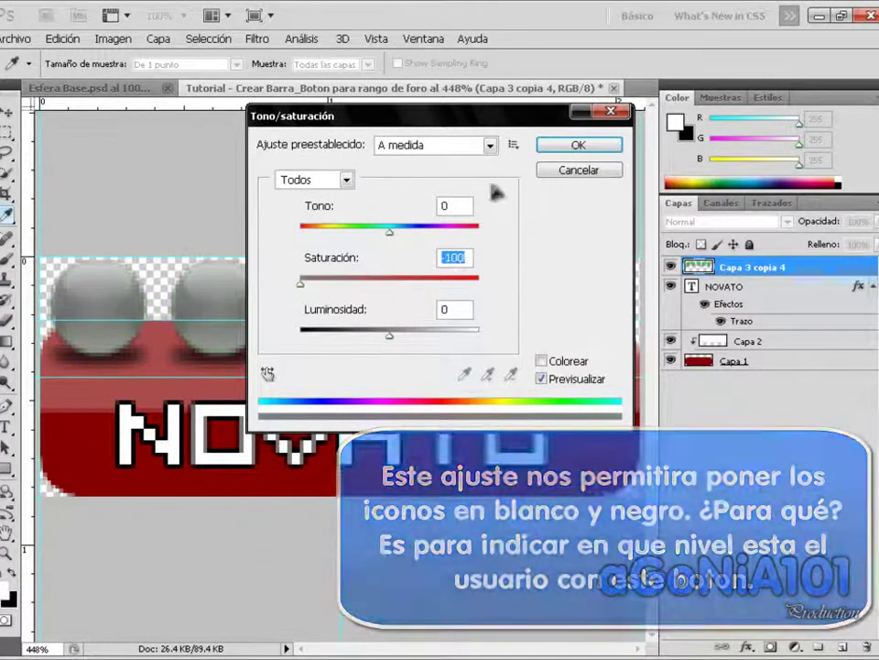
{"action": "left_click", "coordinate": [548, 148]}
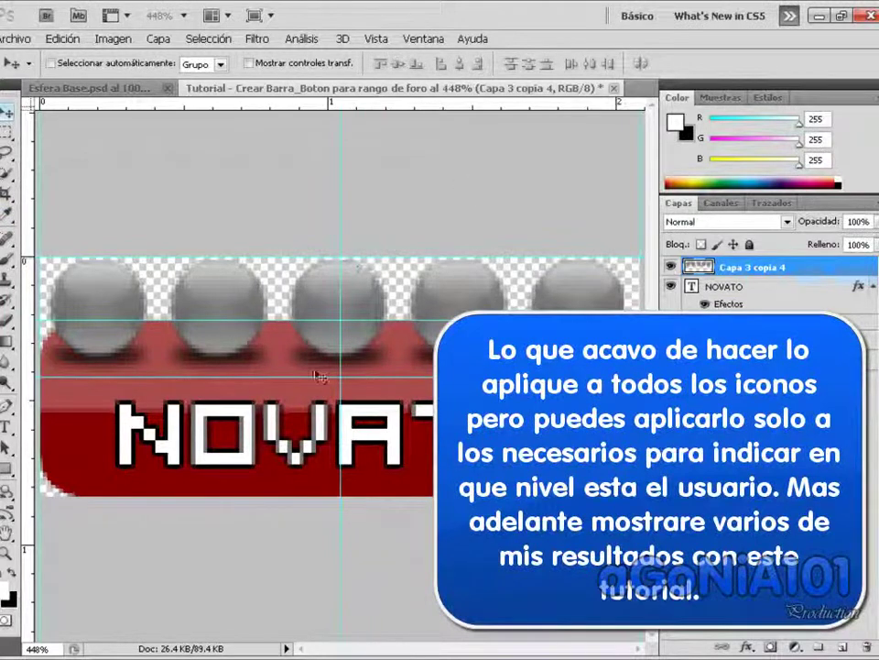
{"action": "double_click", "coordinate": [5, 552]}
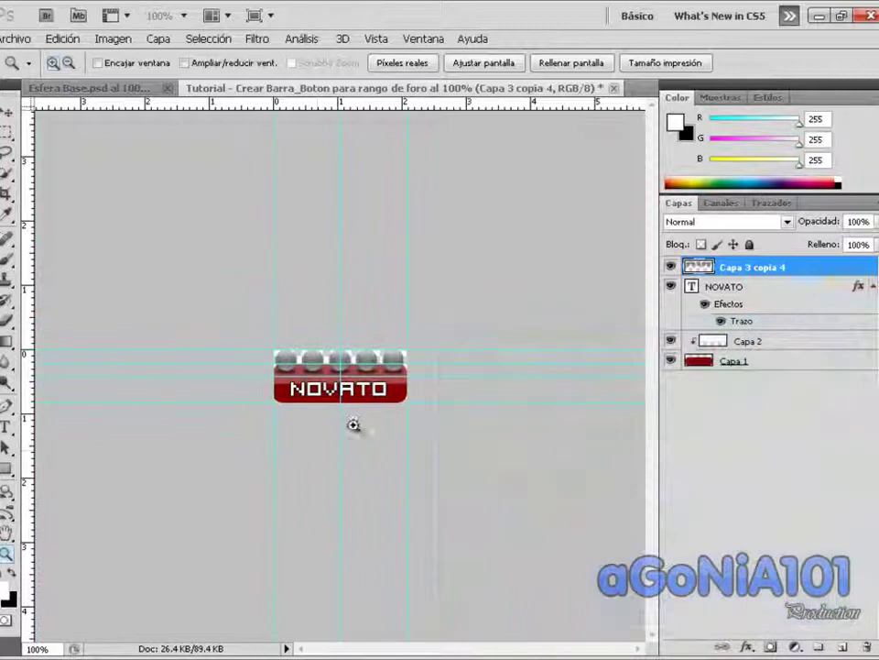
With the Move tool, drag the horizontal guide and both vertical guides onto the rulers
{"action": "left_click", "coordinate": [7, 111]}
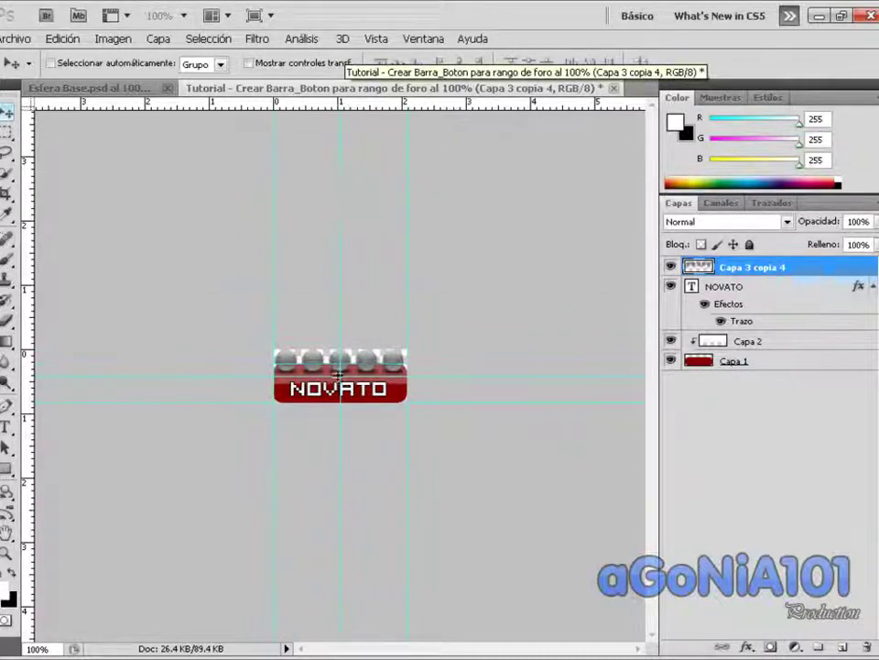
{"action": "left_click_drag", "start_coordinate": [338, 374], "coordinate": [333, 101]}
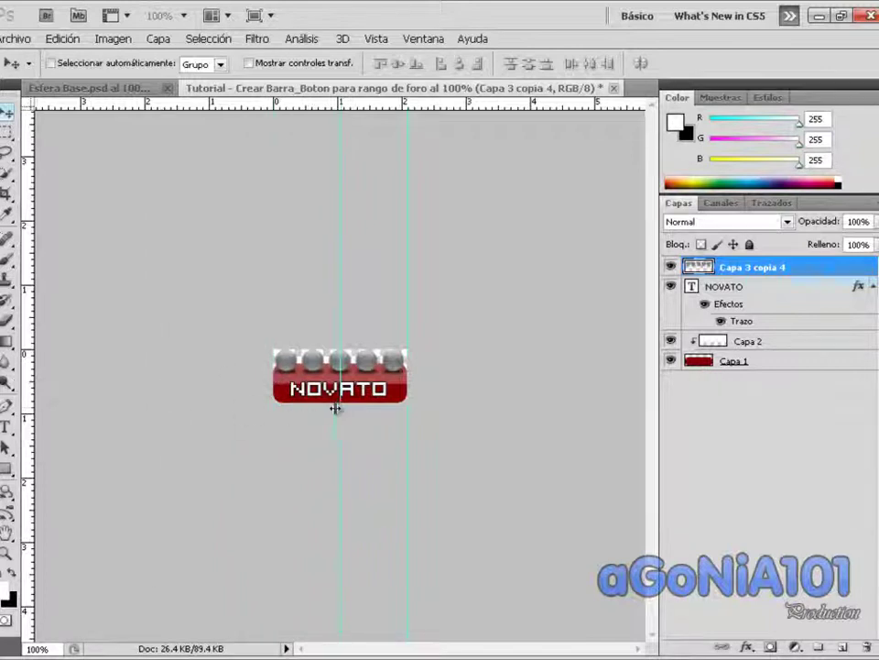
{"action": "left_click_drag", "start_coordinate": [49, 400], "coordinate": [30, 396]}
{"action": "left_click_drag", "start_coordinate": [406, 410], "coordinate": [28, 406]}
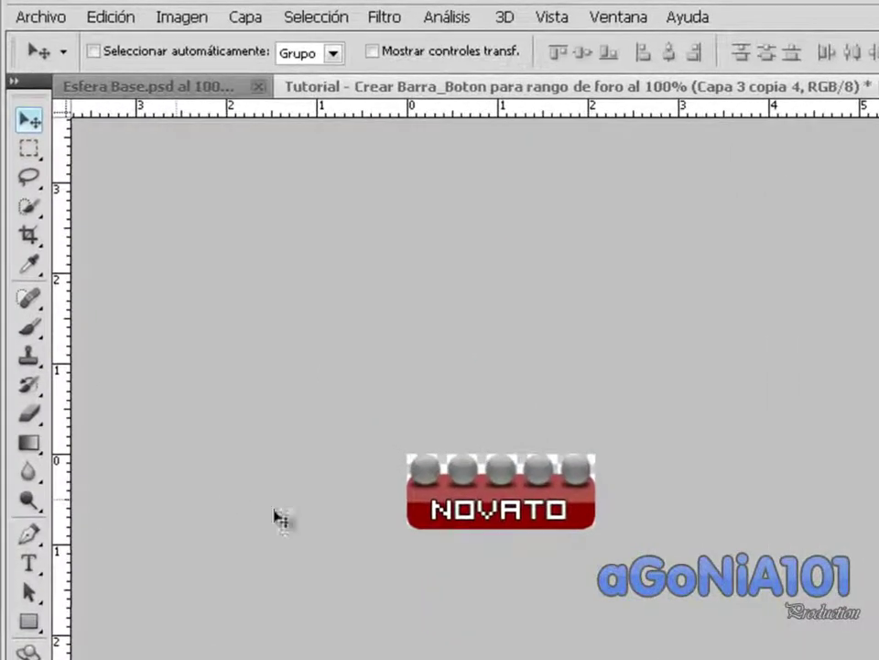
In Guardar para Web y dispositivos, choose GIF at 150×60 px and start saving
{"action": "left_click", "coordinate": [35, 16]}
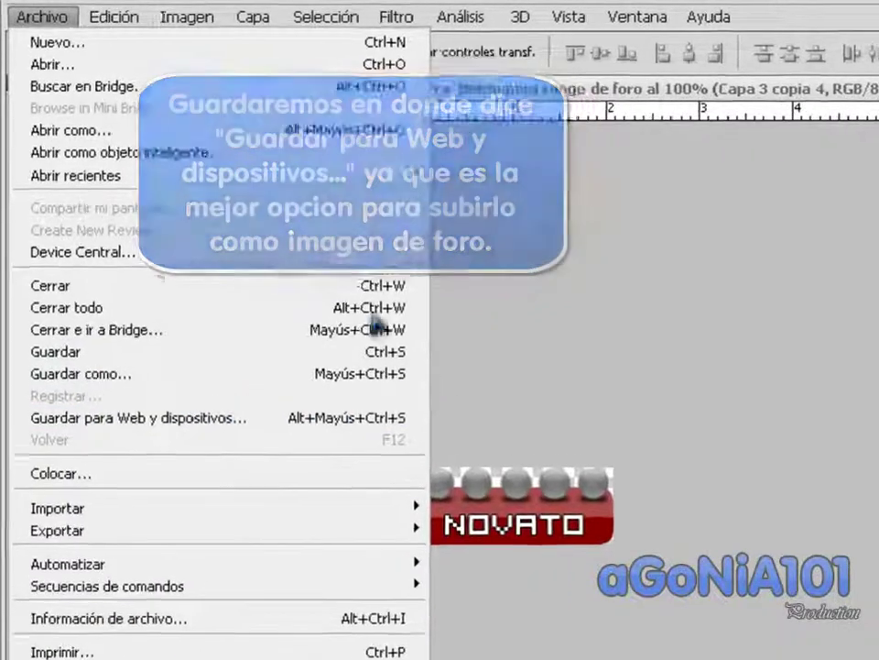
{"action": "left_click", "coordinate": [272, 405]}
{"action": "left_click", "coordinate": [163, 31]}
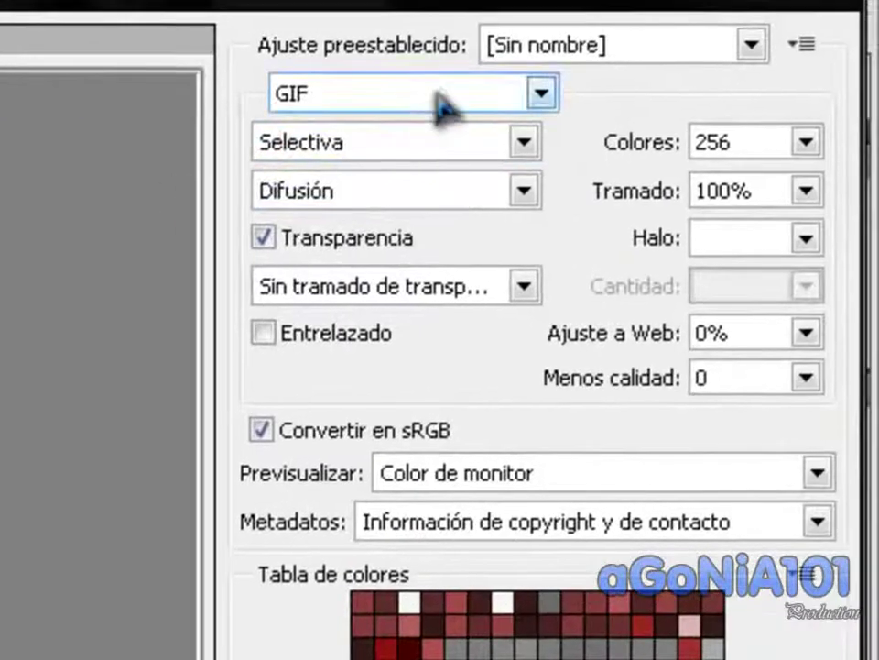
{"action": "left_click", "coordinate": [438, 91]}
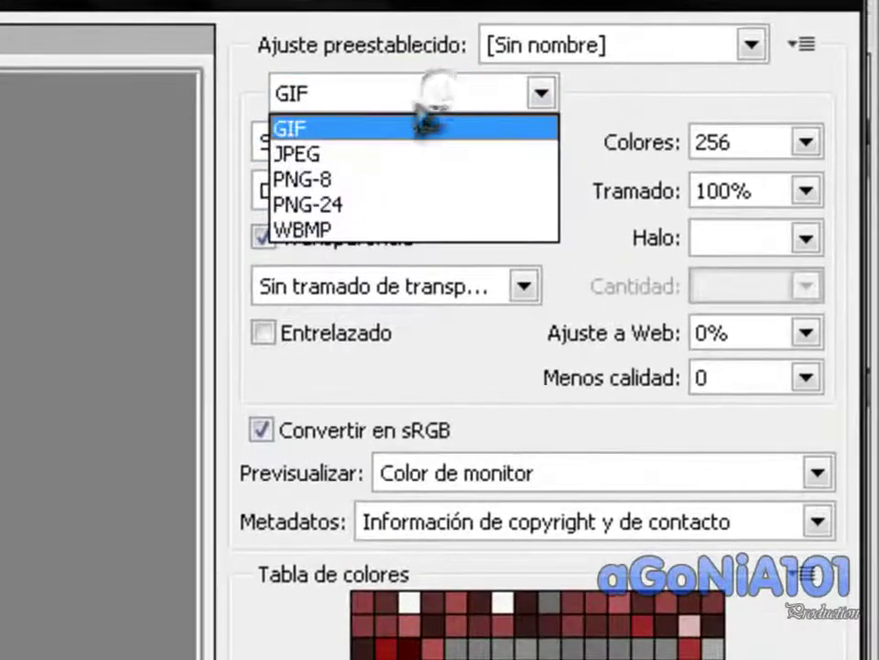
{"action": "left_click", "coordinate": [314, 133]}
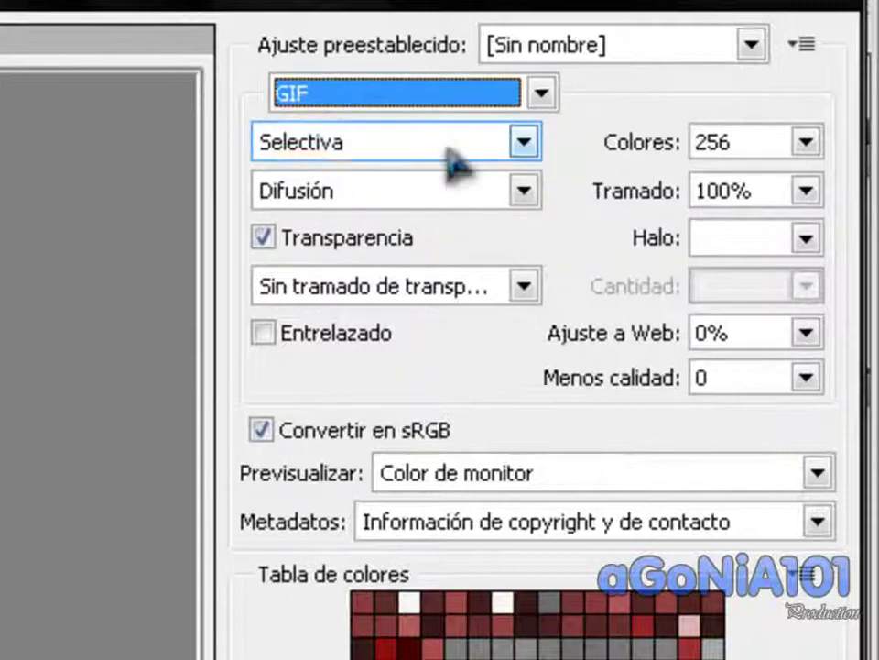
{"action": "left_click", "coordinate": [582, 44]}
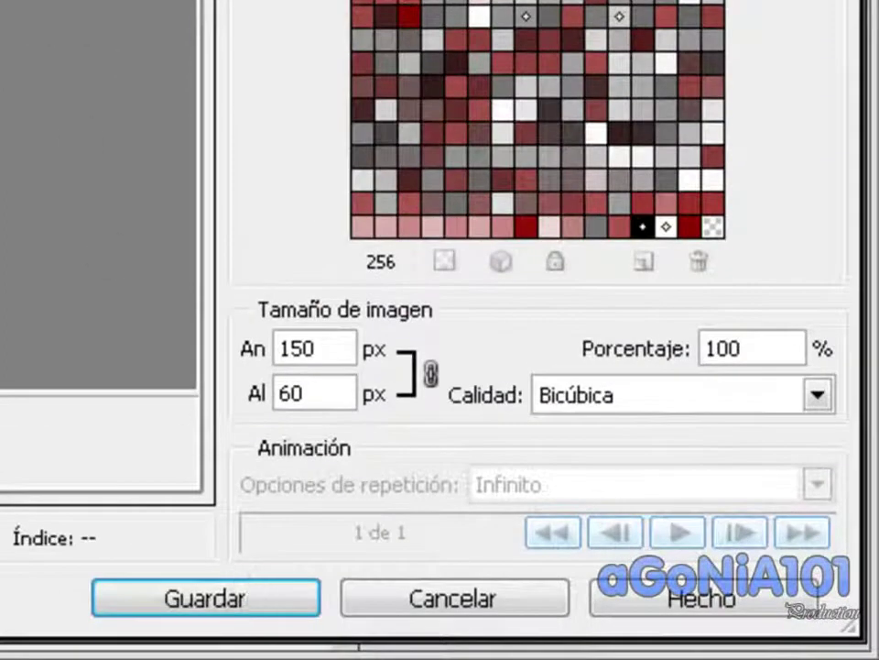
{"action": "left_click", "coordinate": [177, 590]}
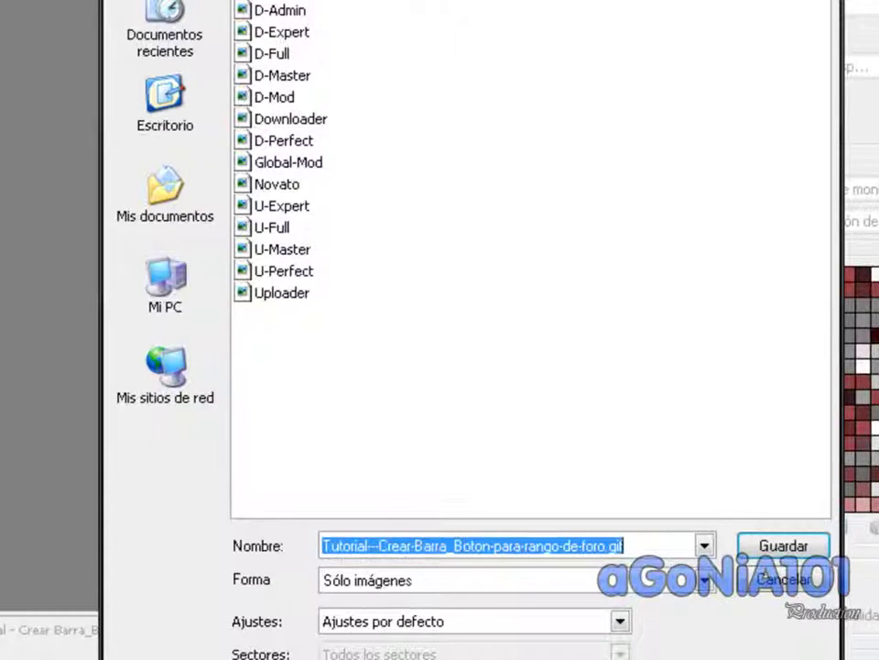
Keep the file name Tutorial--Crear-Barra_Boton-para-rango-de-foro.gif and save the GIF
{"action": "left_click", "coordinate": [617, 547]}
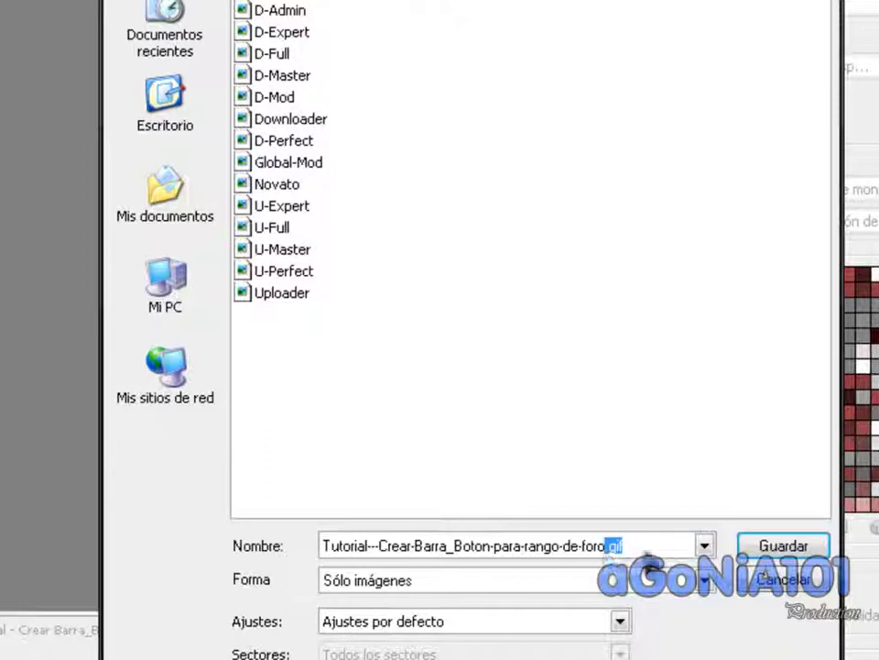
{"action": "left_click_drag", "start_coordinate": [645, 555], "coordinate": [314, 565]}
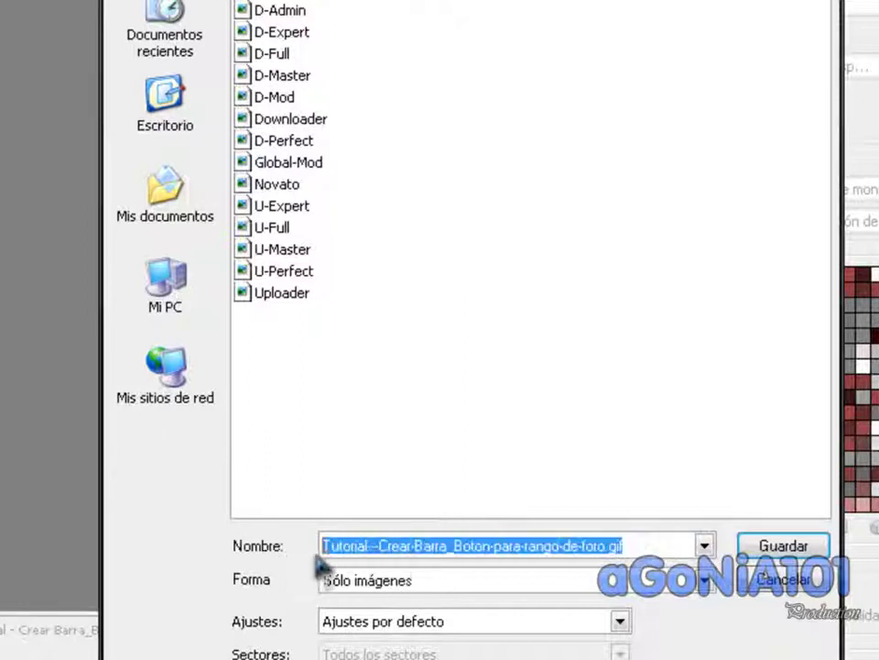
{"action": "left_click", "coordinate": [626, 548]}
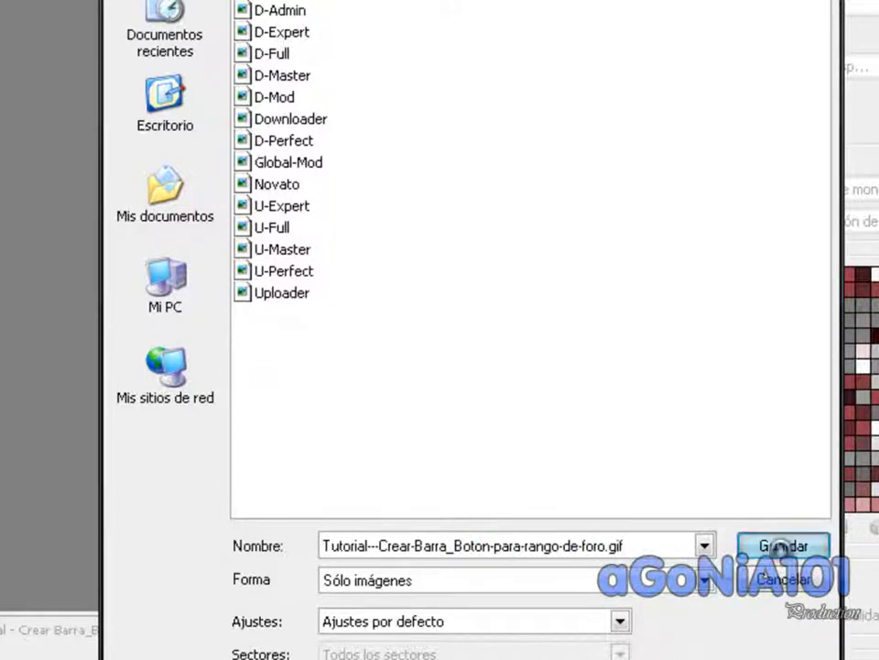
{"action": "left_click", "coordinate": [785, 547]}
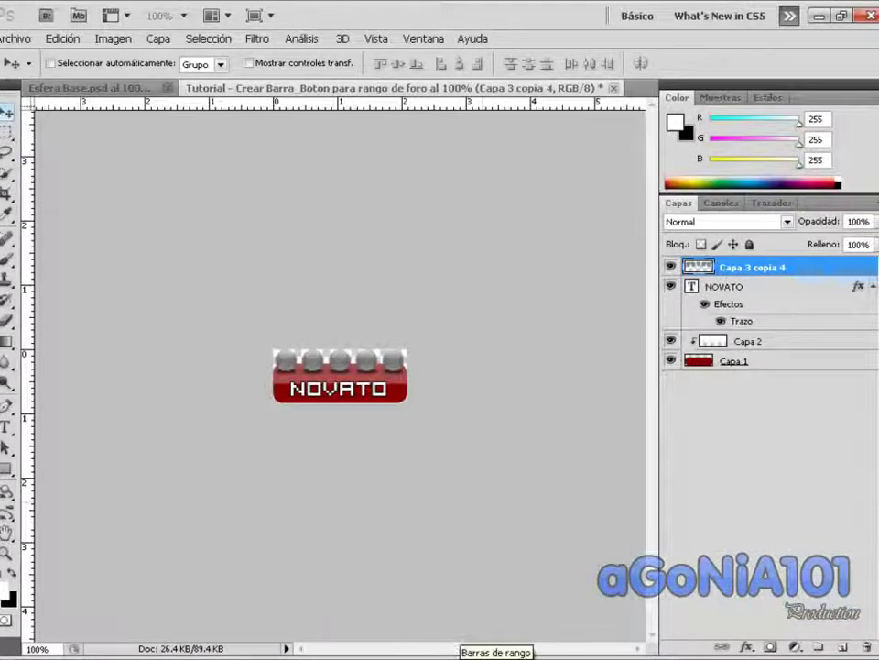
Open the Barras de rango Explorer folder from the taskbar to see the new NOVATO GIF
{"action": "left_click", "coordinate": [495, 646]}
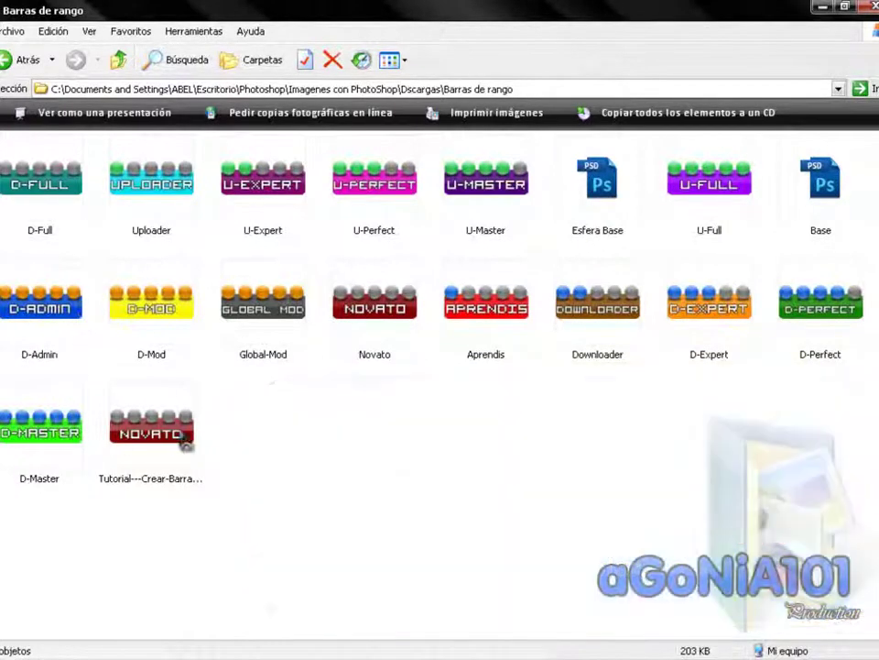
Restore the Barras de rango Explorer window to a smaller size
{"action": "left_click", "coordinate": [844, 7]}
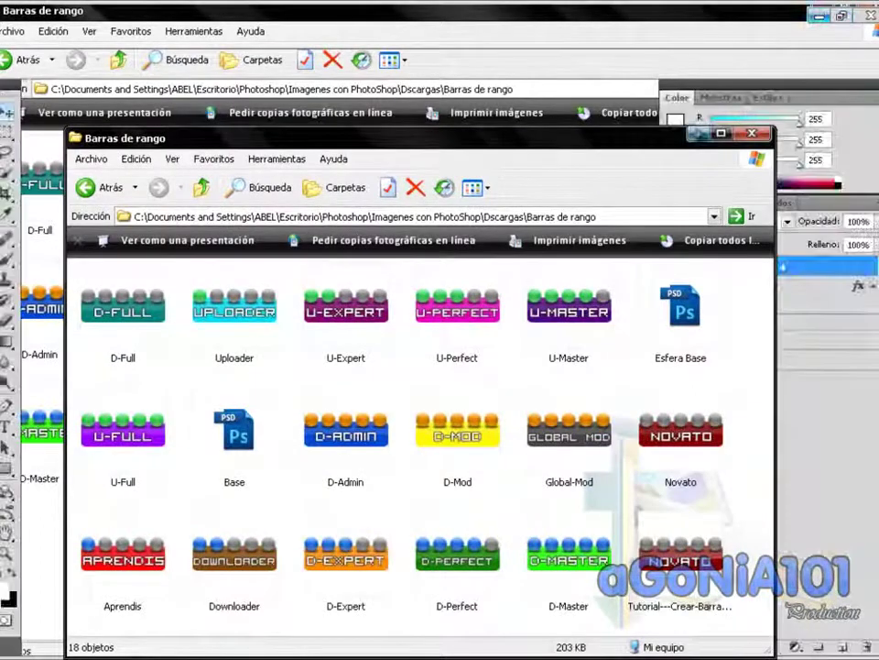